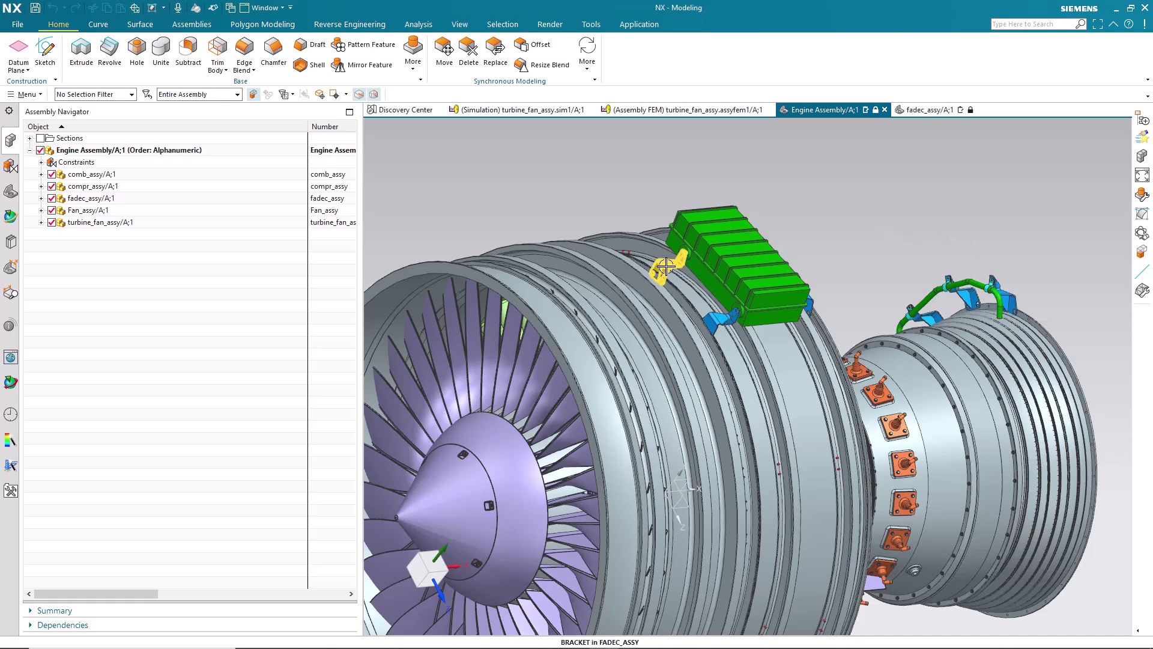
# Open the bracket as its own part and check Component Where Used: turbine_fan_assy, engassy, fadec_assy
pyautogui.rightClick(1007, 298)
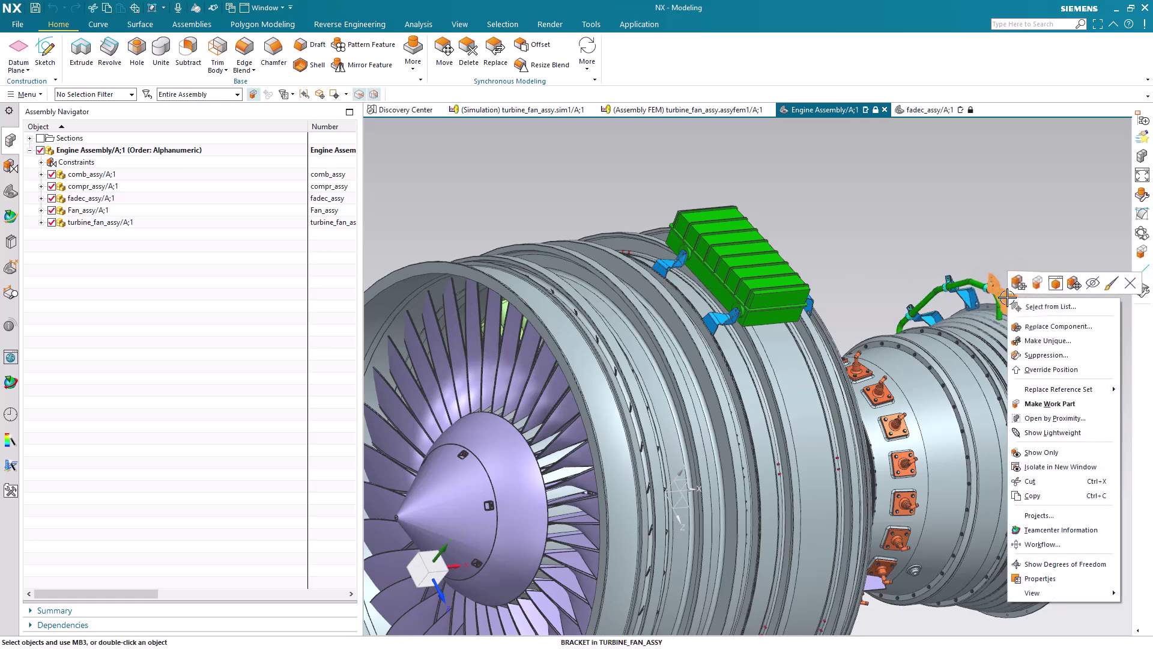
pyautogui.click(1056, 286)
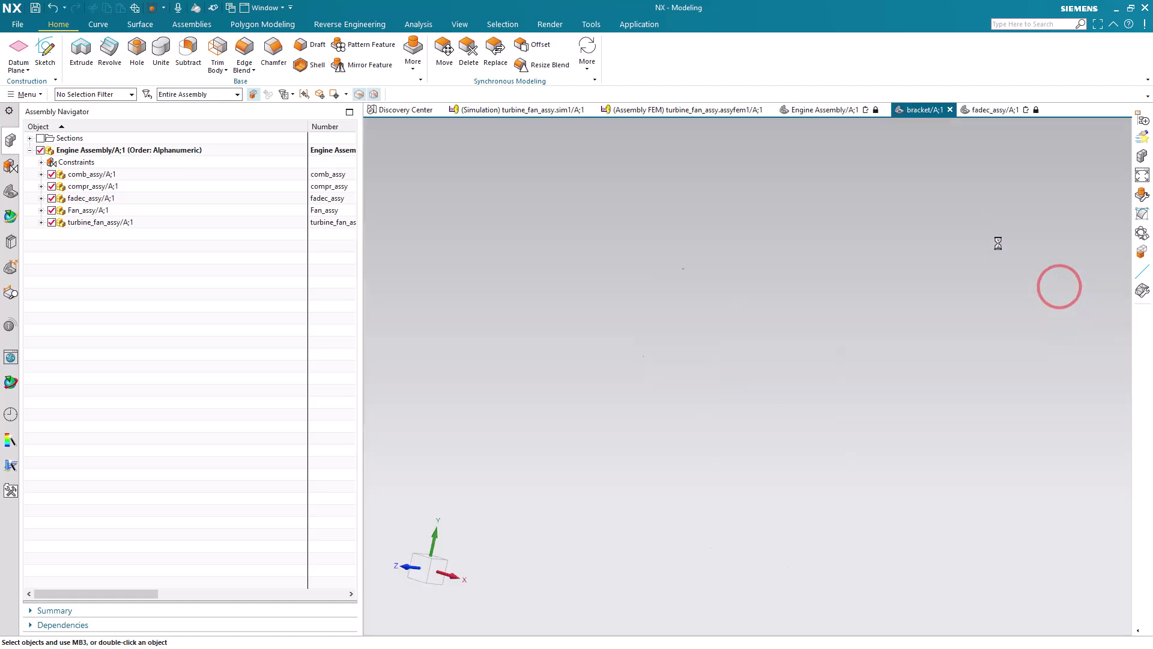
pyautogui.click(1027, 27)
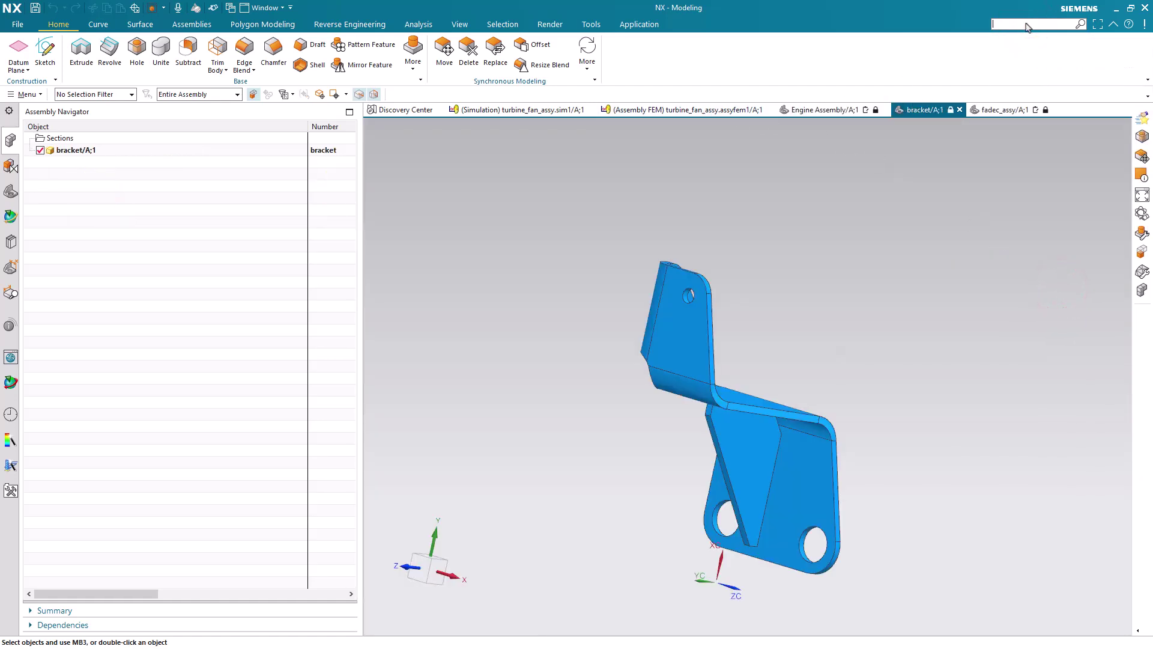
pyautogui.write('where used')
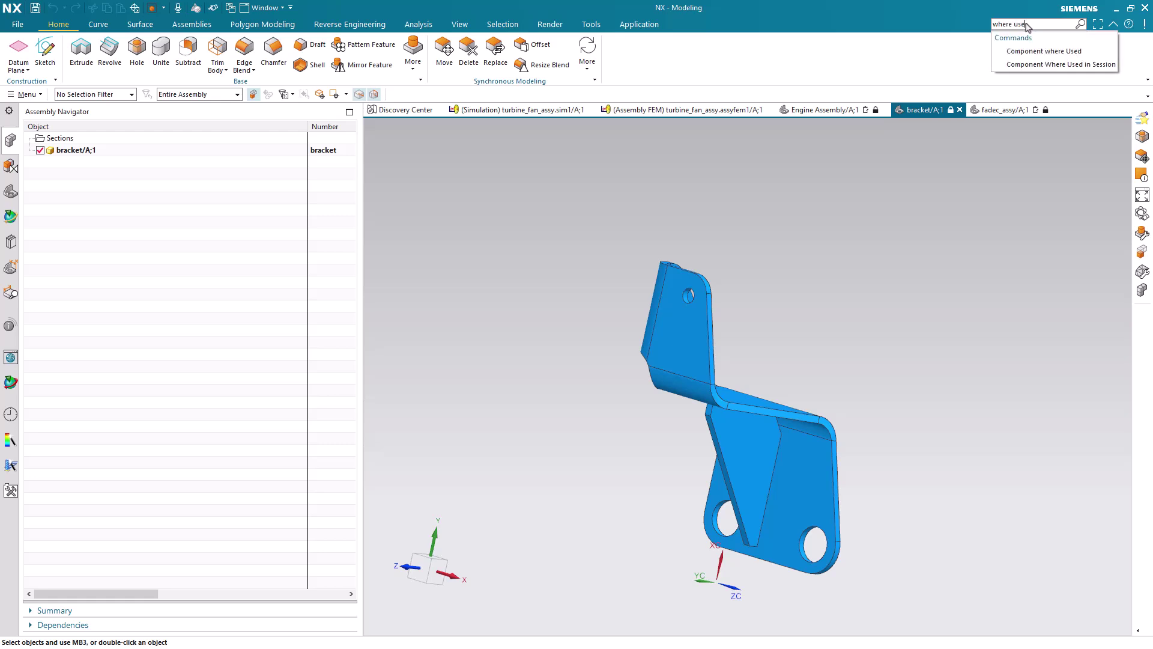
pyautogui.click(1039, 51)
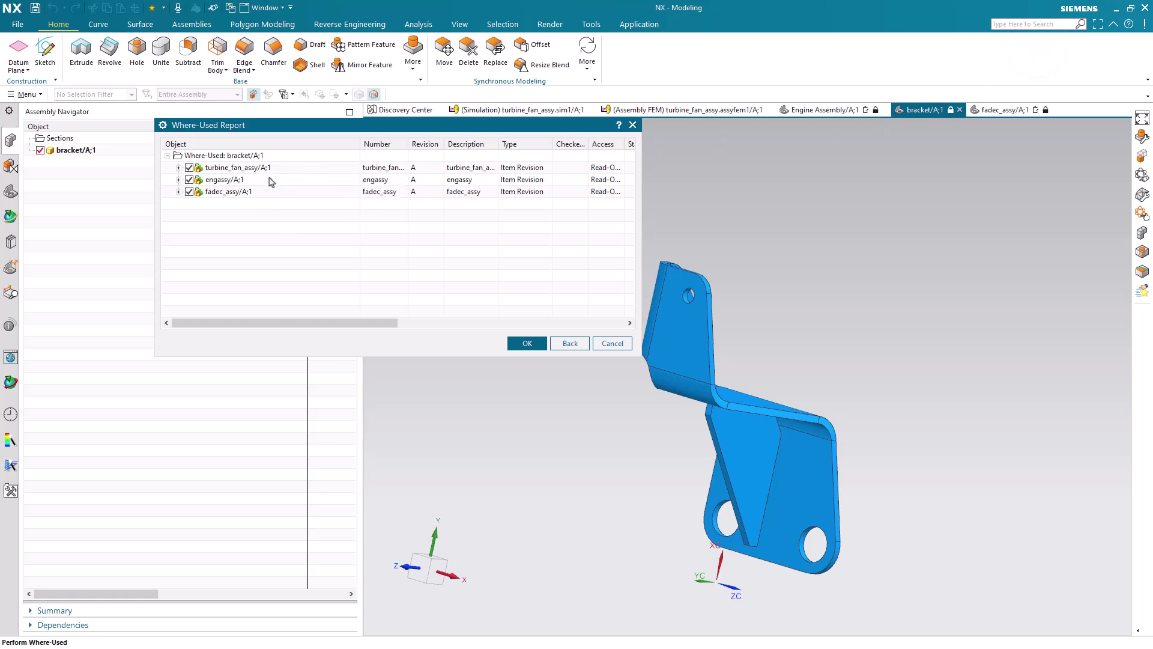
pyautogui.moveTo(271, 179)
pyautogui.click(612, 344)
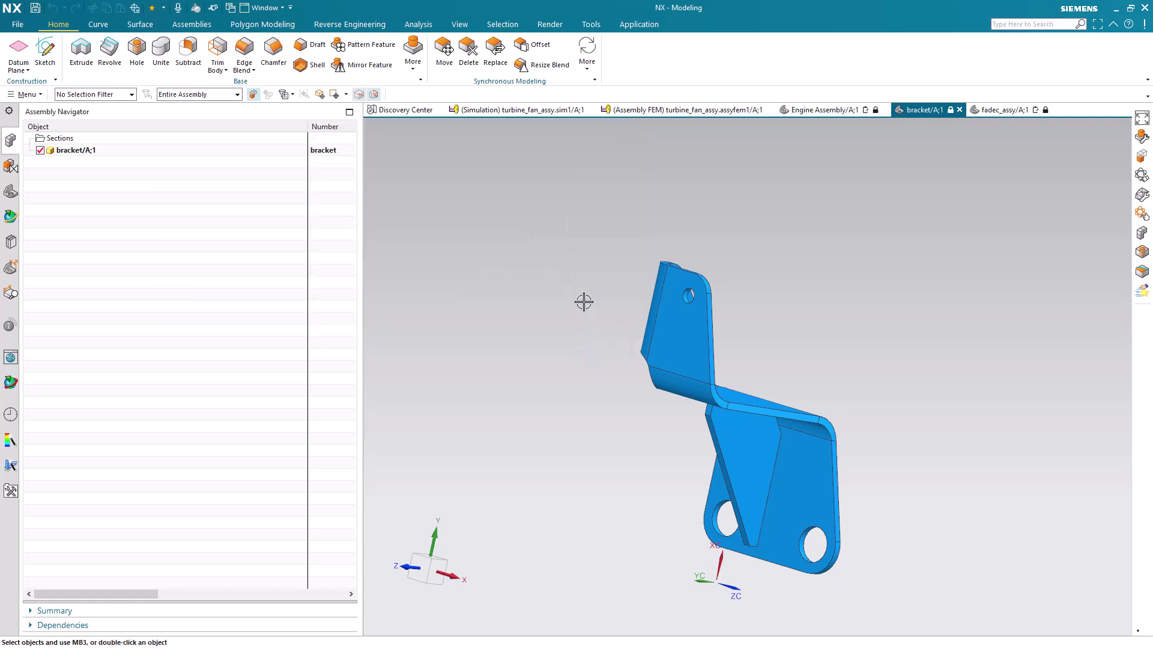
# In Teamcenter, search for 'bracket' and send the bracket item to CAE Manager
pyautogui.hotkey('alt', 'Tab')
pyautogui.hotkey('alt', 'Tab')
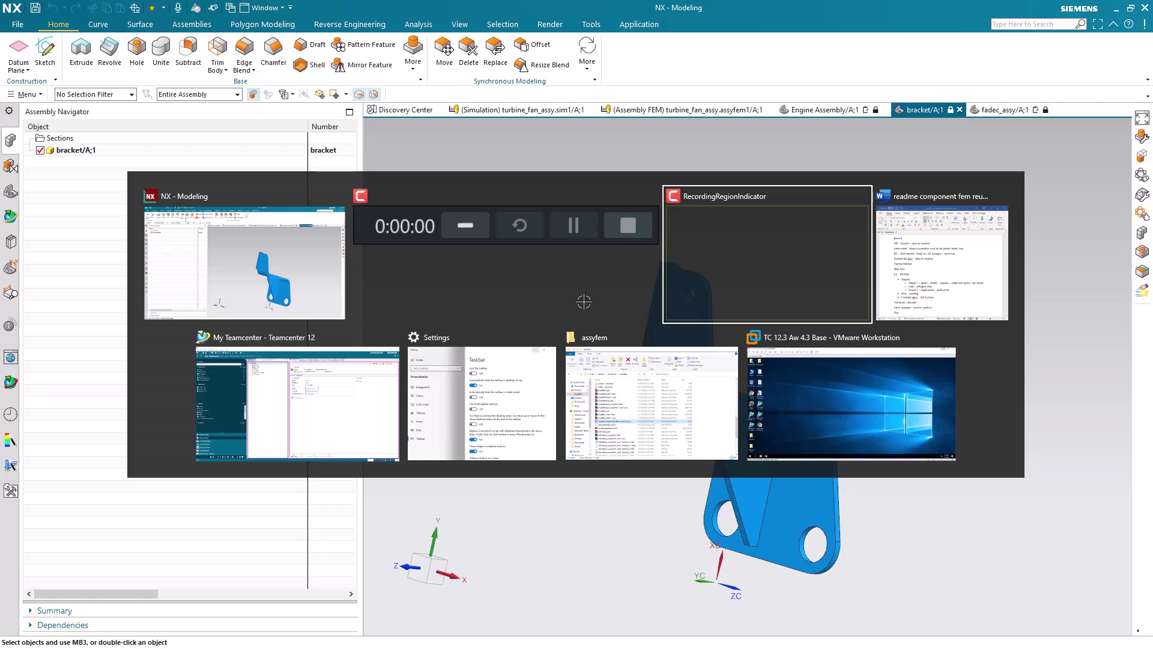
pyautogui.hotkey('alt', 'Tab')
pyautogui.hotkey('alt', 'Tab')
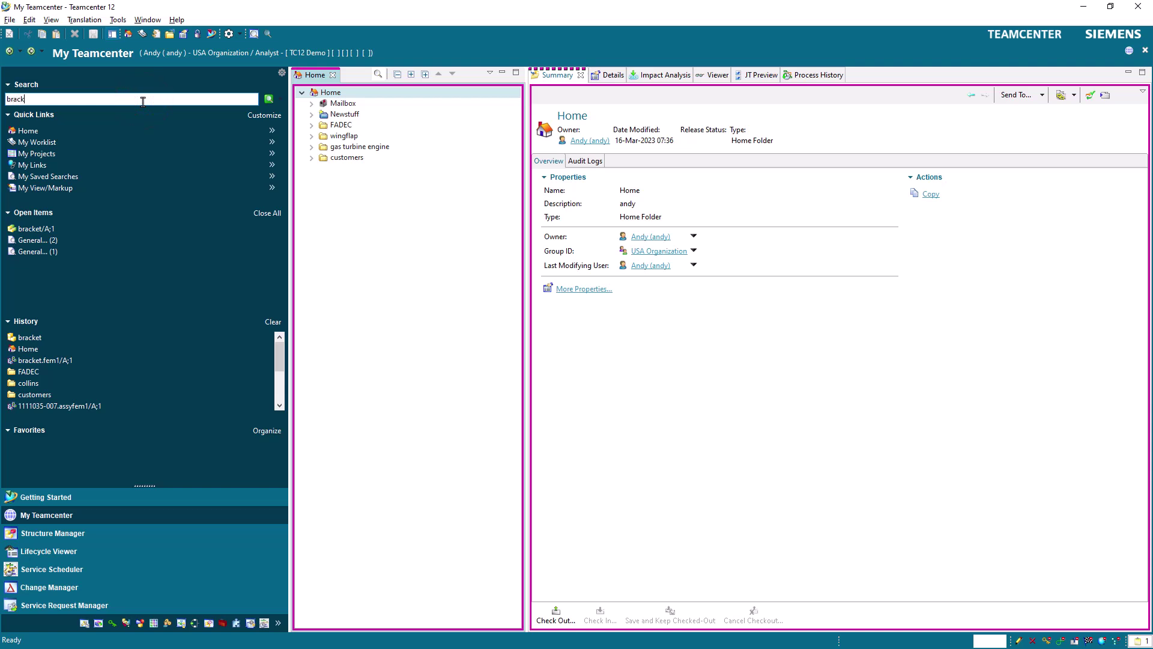
pyautogui.click(268, 99)
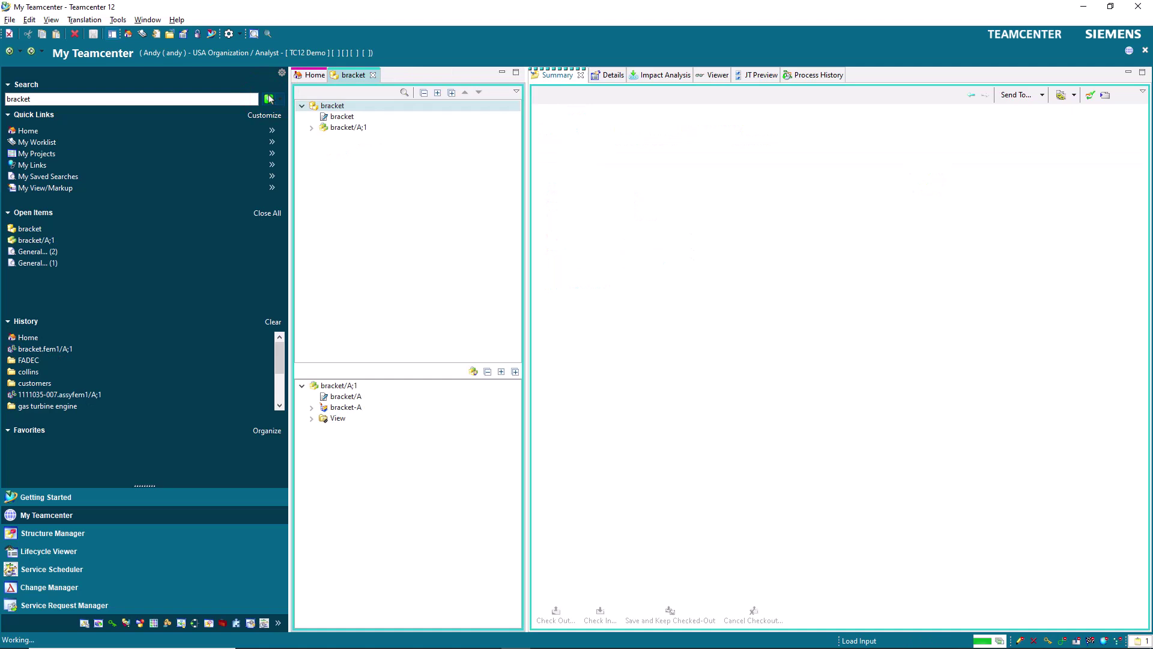
pyautogui.rightClick(340, 112)
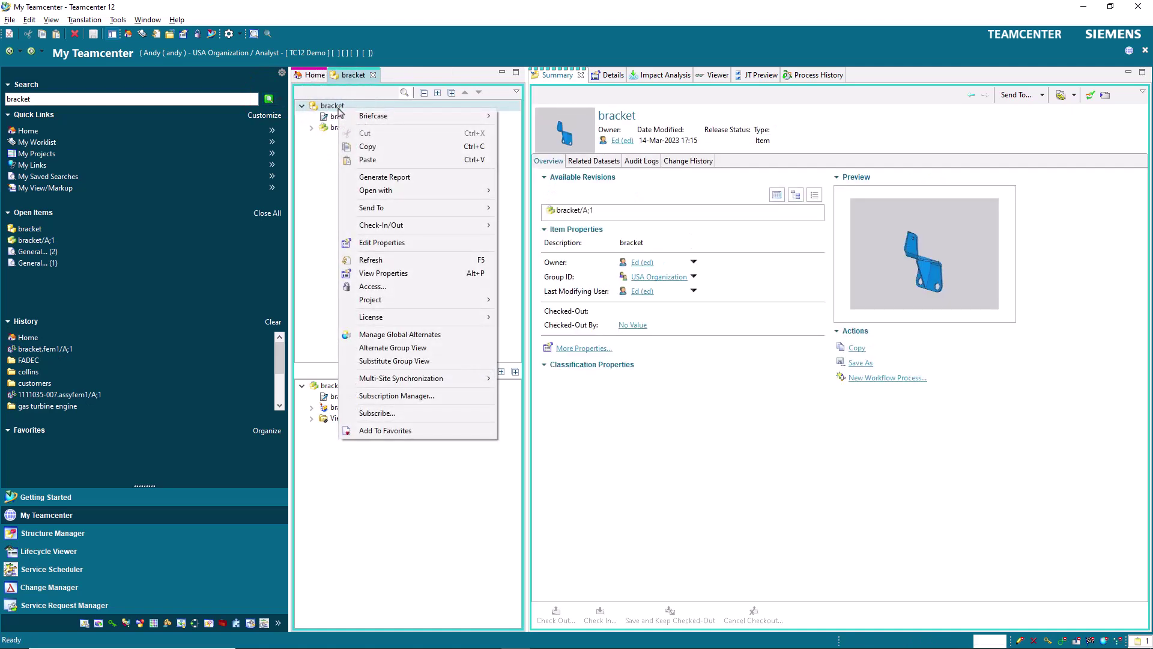
pyautogui.moveTo(429, 207)
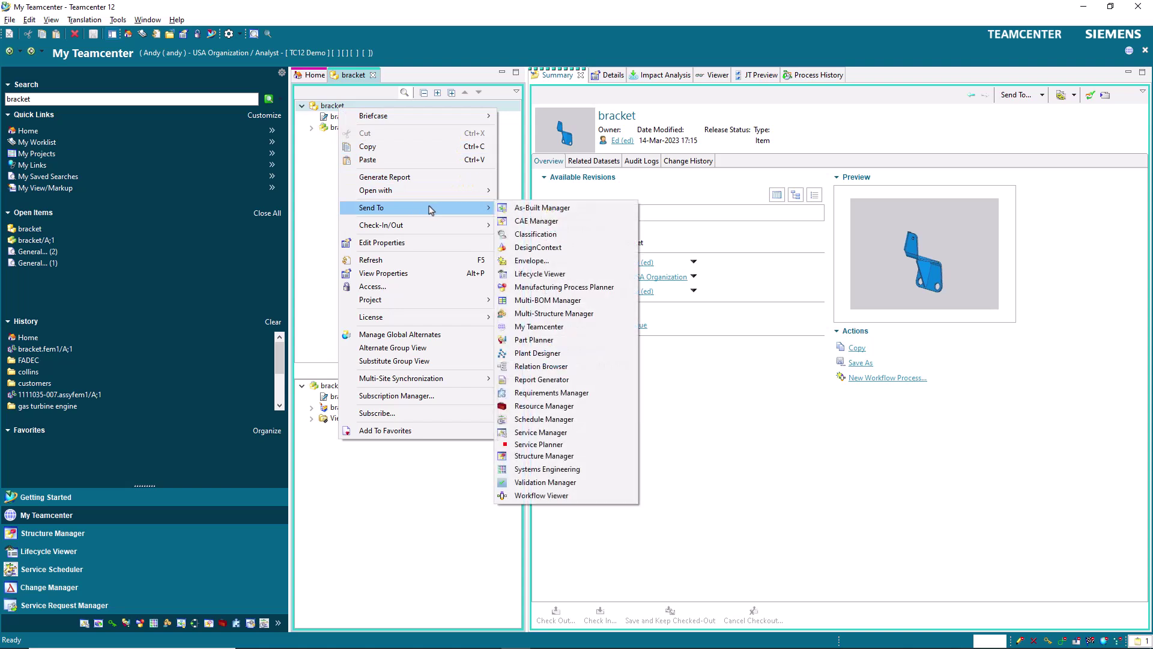
pyautogui.click(534, 220)
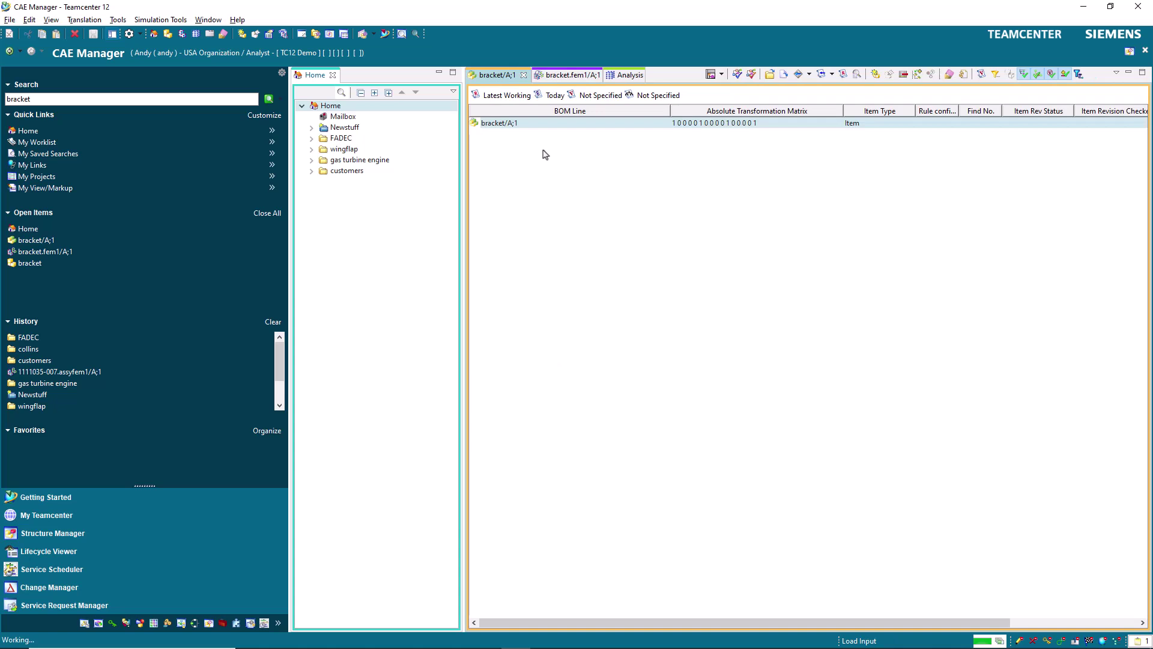
# Open the bracket.fem1/A;1 CAEModel from Teamcenter in NX
pyautogui.click(566, 75)
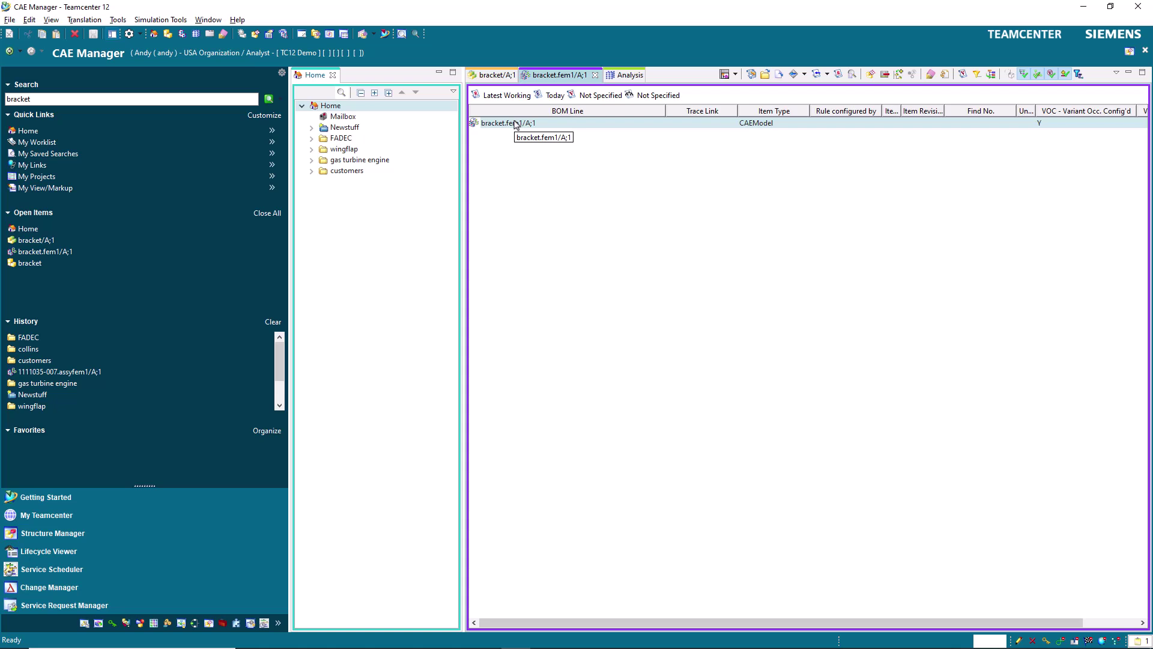
pyautogui.click(514, 123)
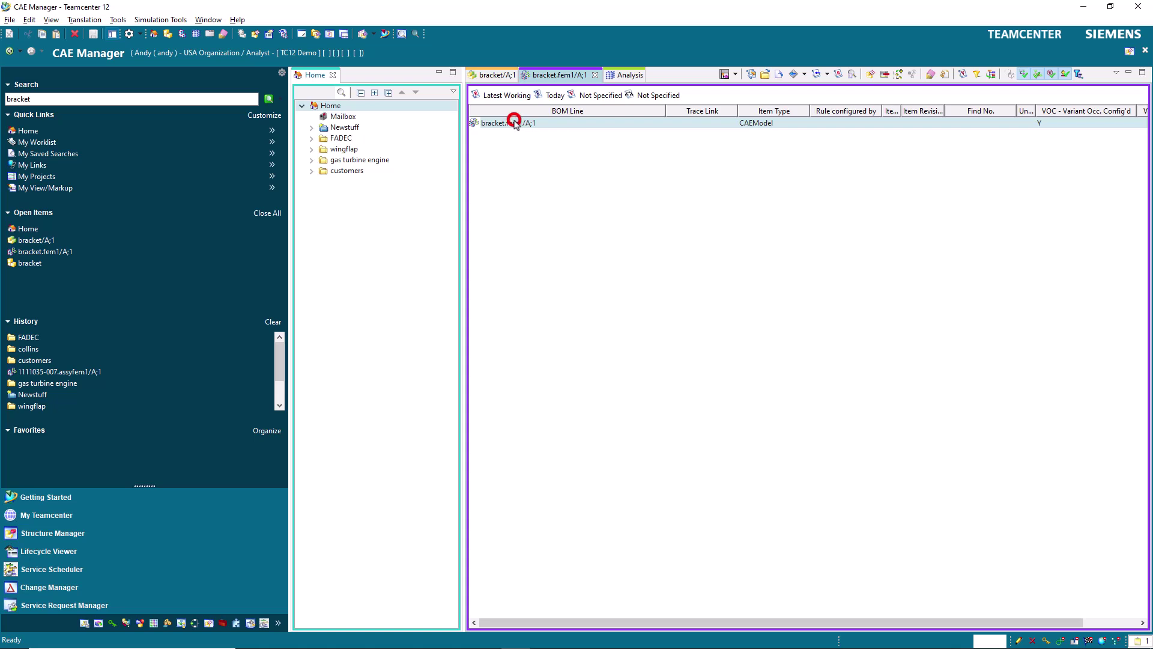
pyautogui.click(384, 34)
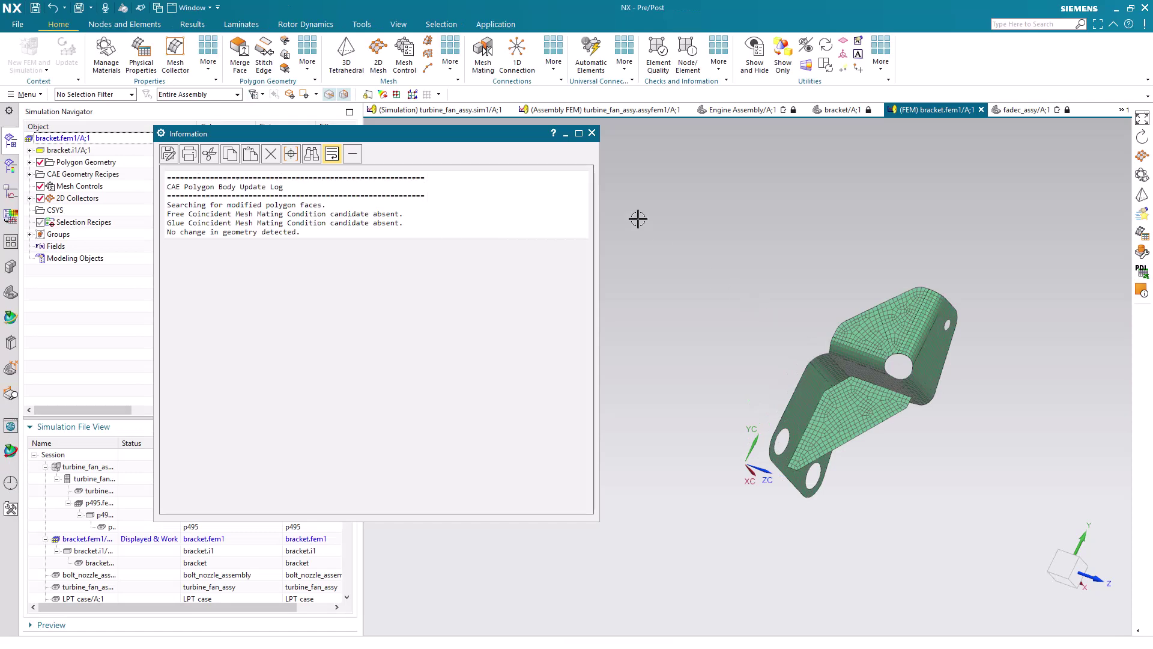
# Dismiss the geometry update log and rotate the meshed bracket to another side
pyautogui.click(592, 133)
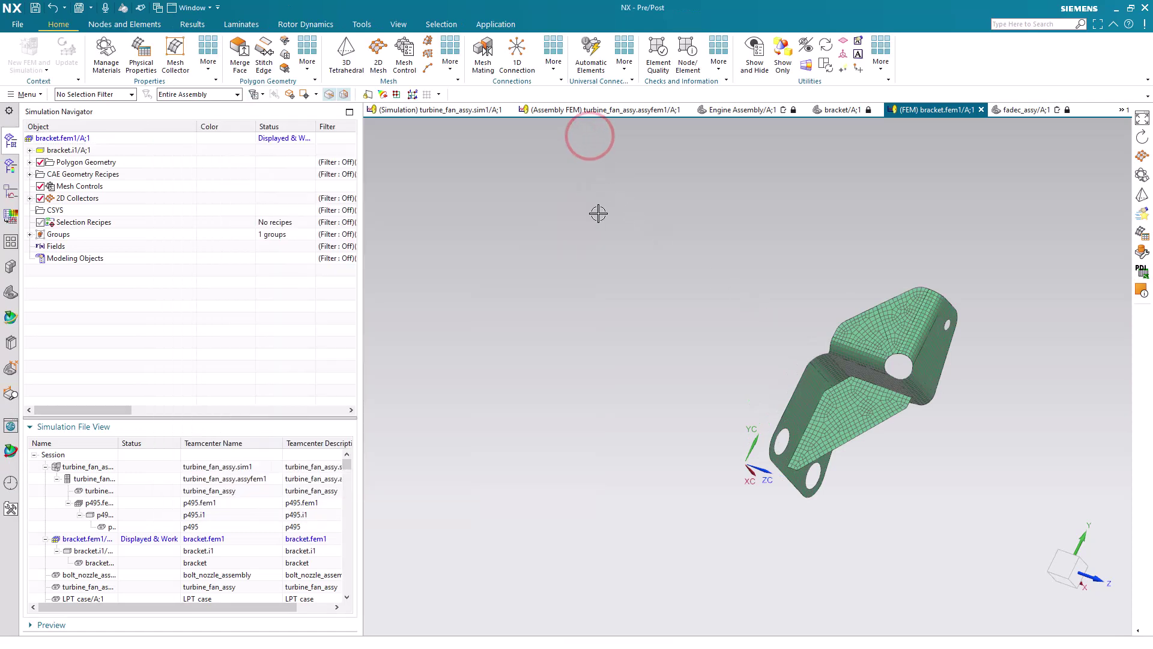
pyautogui.moveTo(597, 213); pyautogui.dragTo(571, 247, button='right')
pyautogui.moveTo(571, 247); pyautogui.dragTo(622, 296)
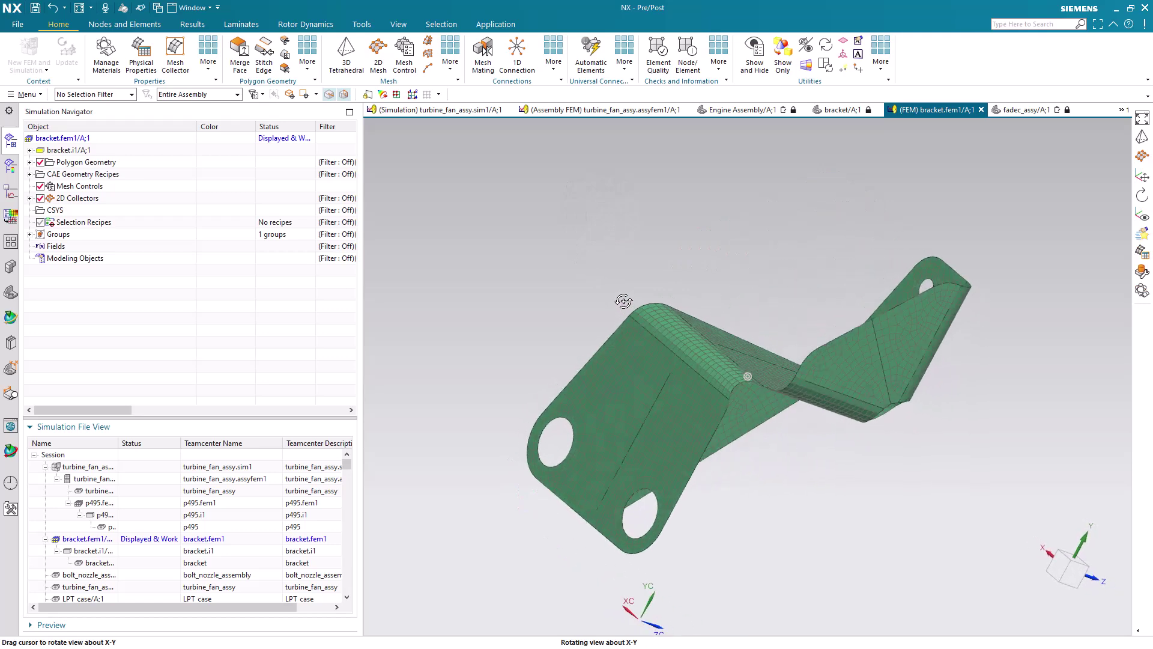
# In assyfem1, unpack the bracket into three instances and auto-map them to bracket.fem1/A;1
pyautogui.click(602, 113)
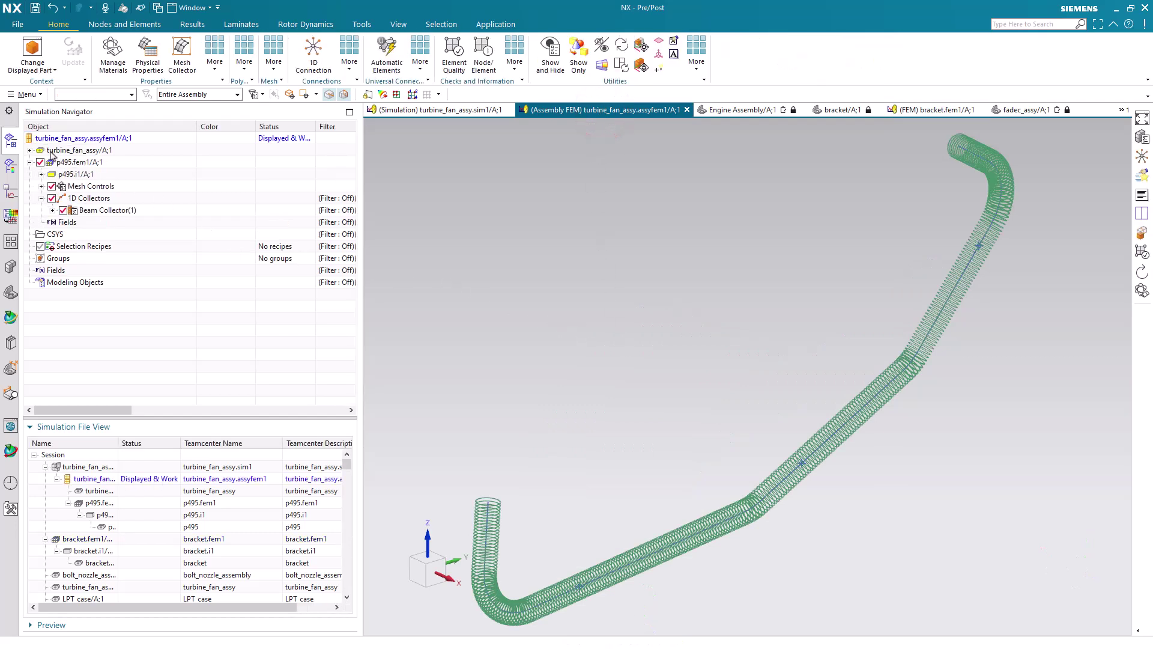
pyautogui.click(30, 150)
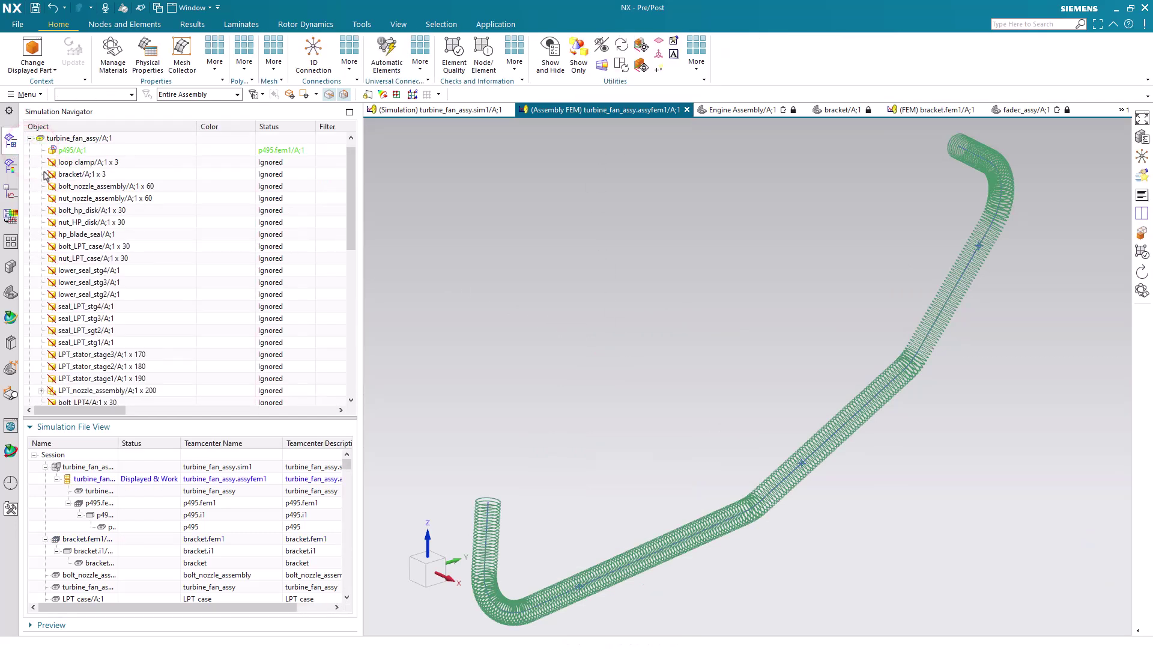
pyautogui.rightClick(86, 175)
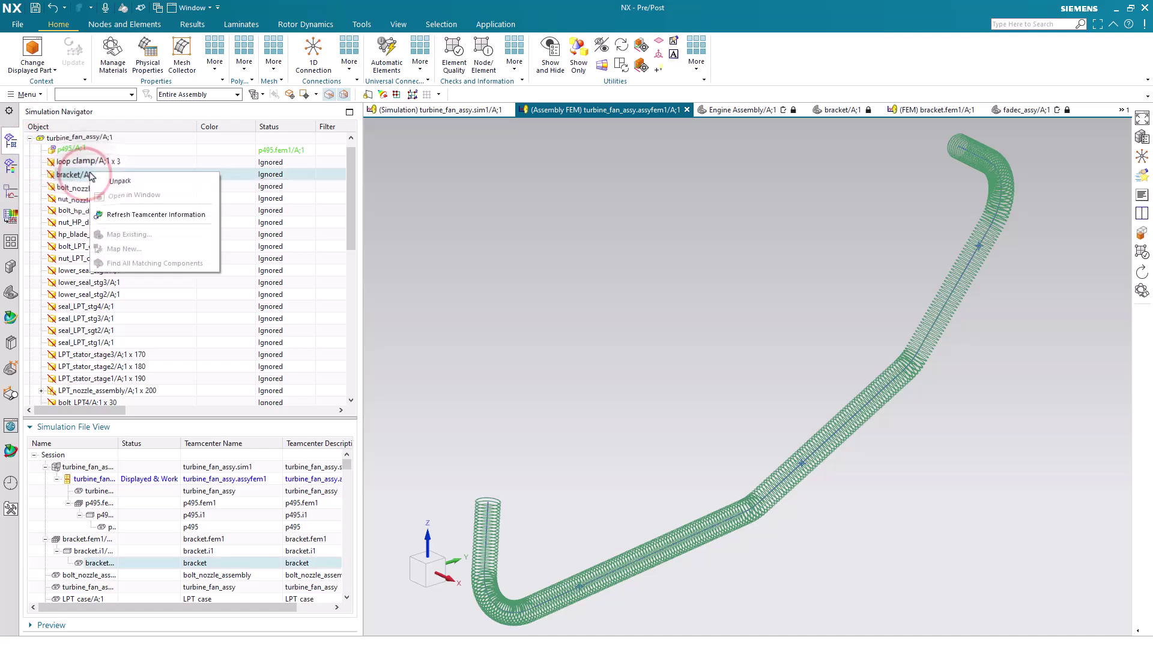
pyautogui.click(105, 180)
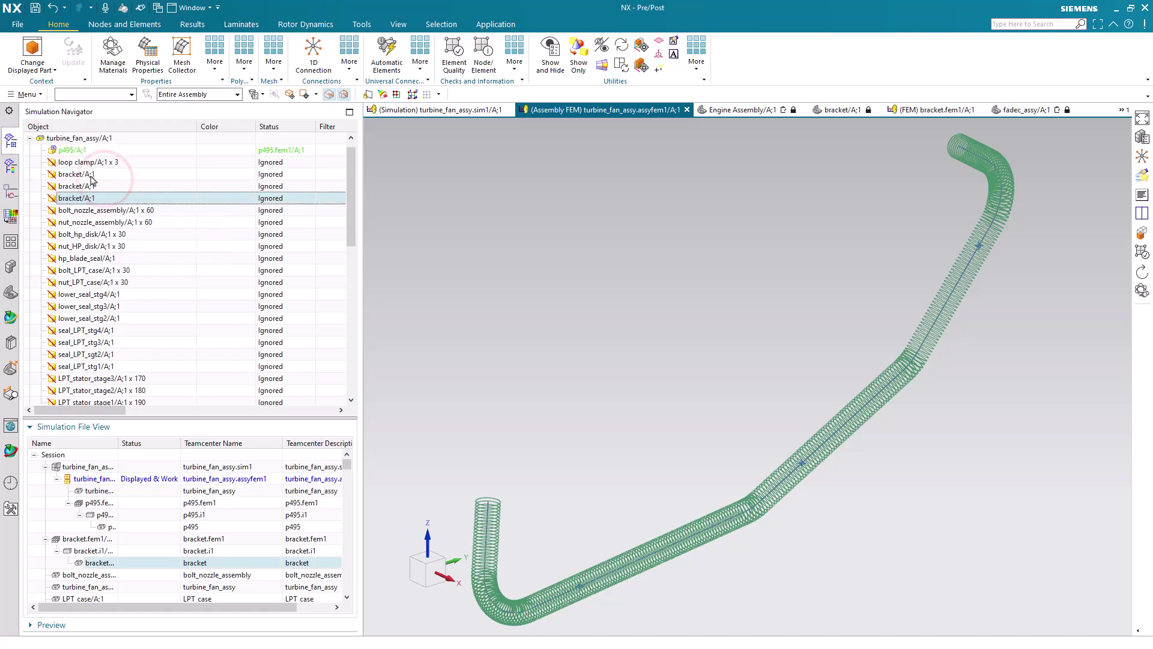
pyautogui.keyDown('shift'); pyautogui.click(91, 175); pyautogui.keyUp('shift')
pyautogui.rightClick(90, 175)
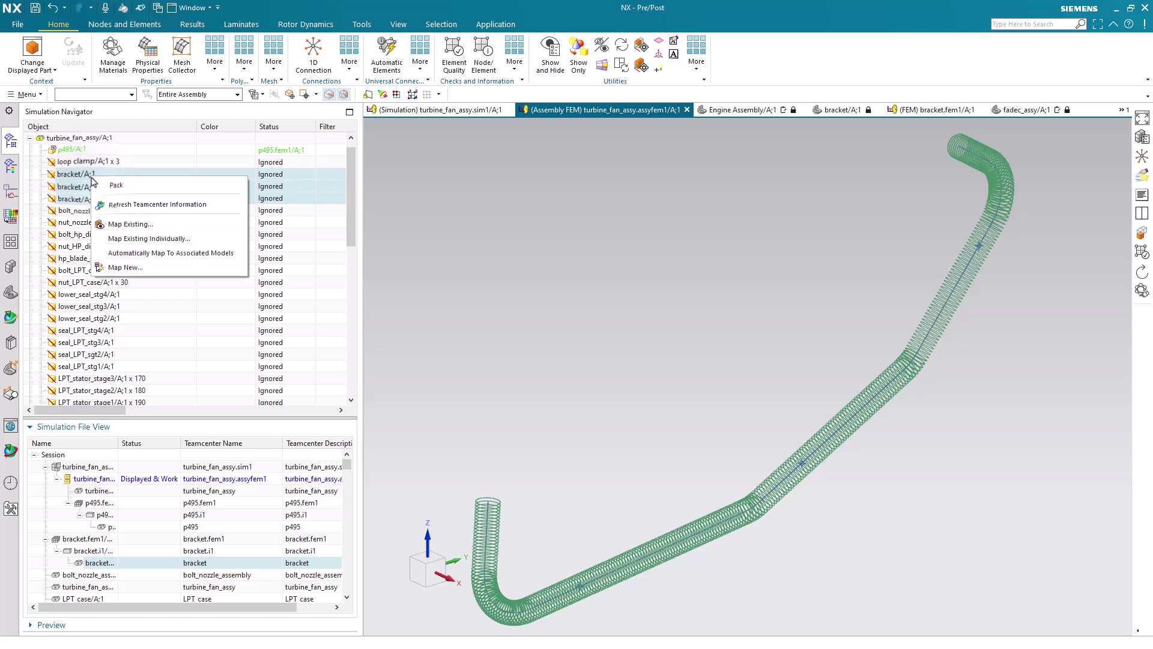
pyautogui.click(133, 252)
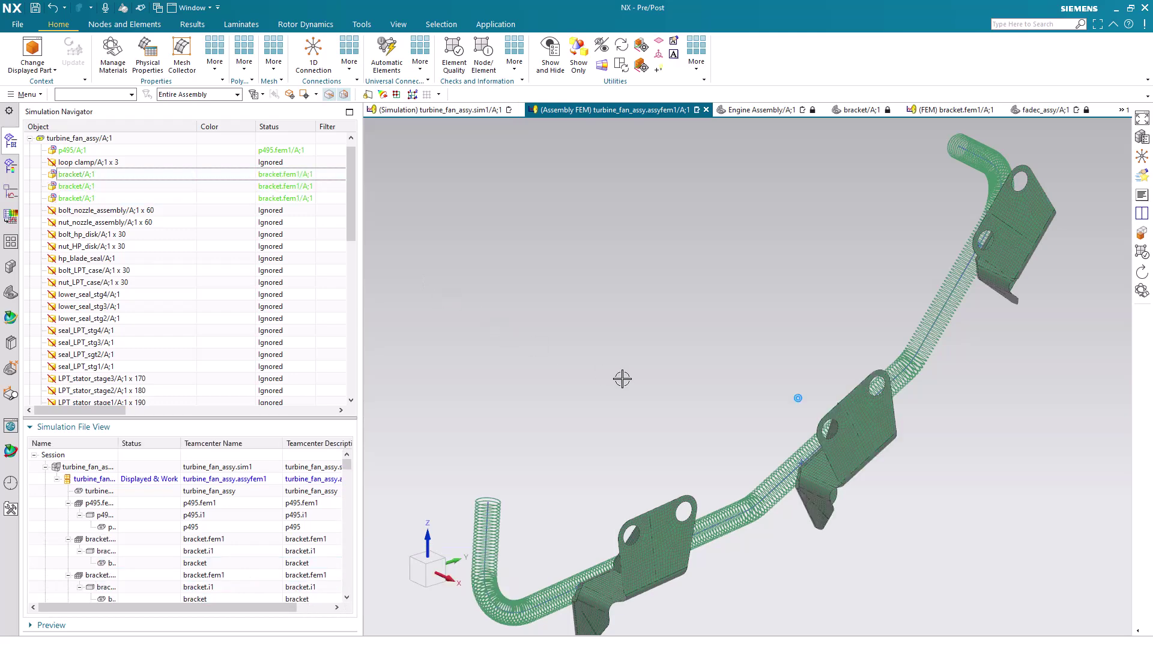
pyautogui.moveTo(622, 378); pyautogui.dragTo(449, 224, button='middle')
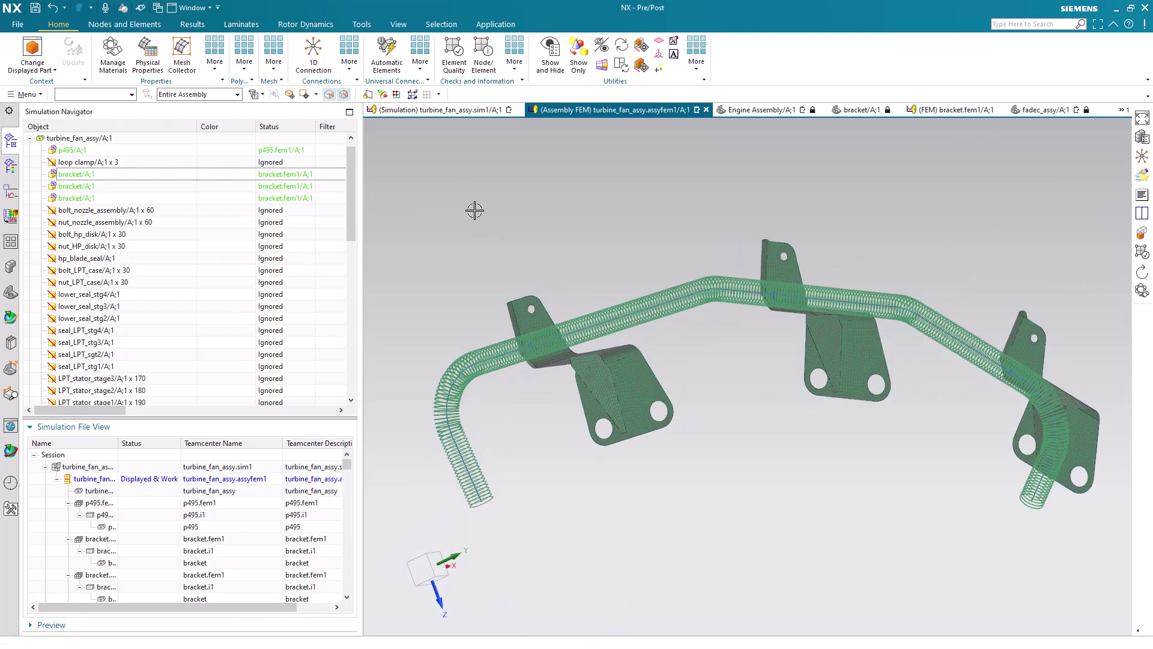
# Start a Bushing Connection and set its first target type to Spider
pyautogui.click(420, 65)
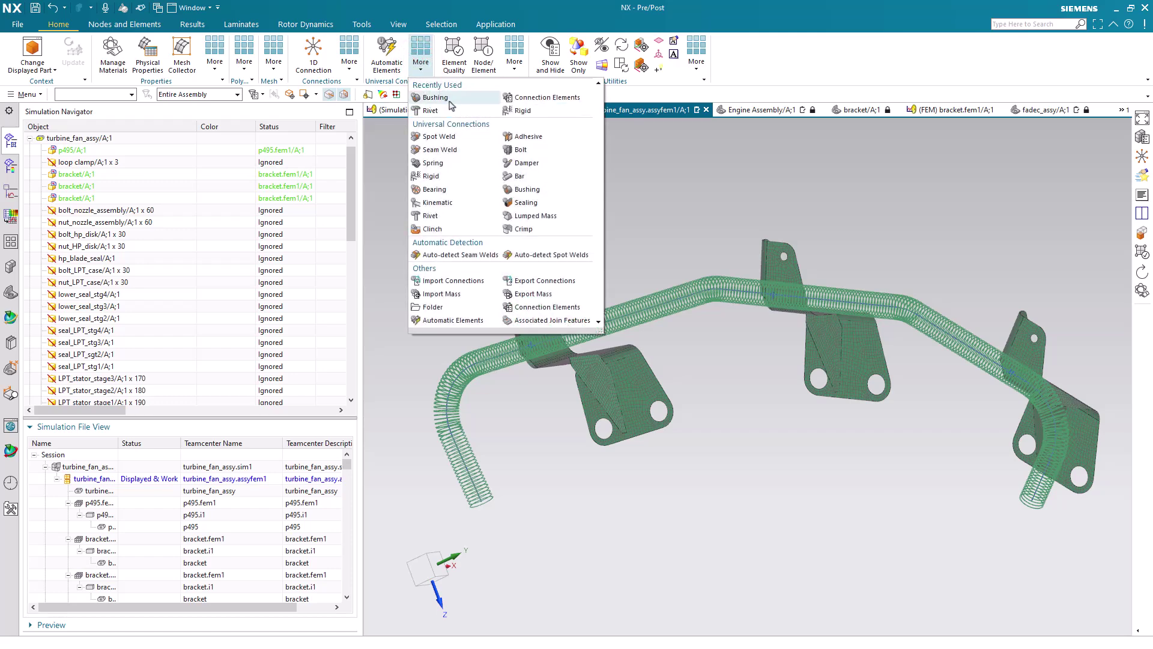
pyautogui.click(516, 191)
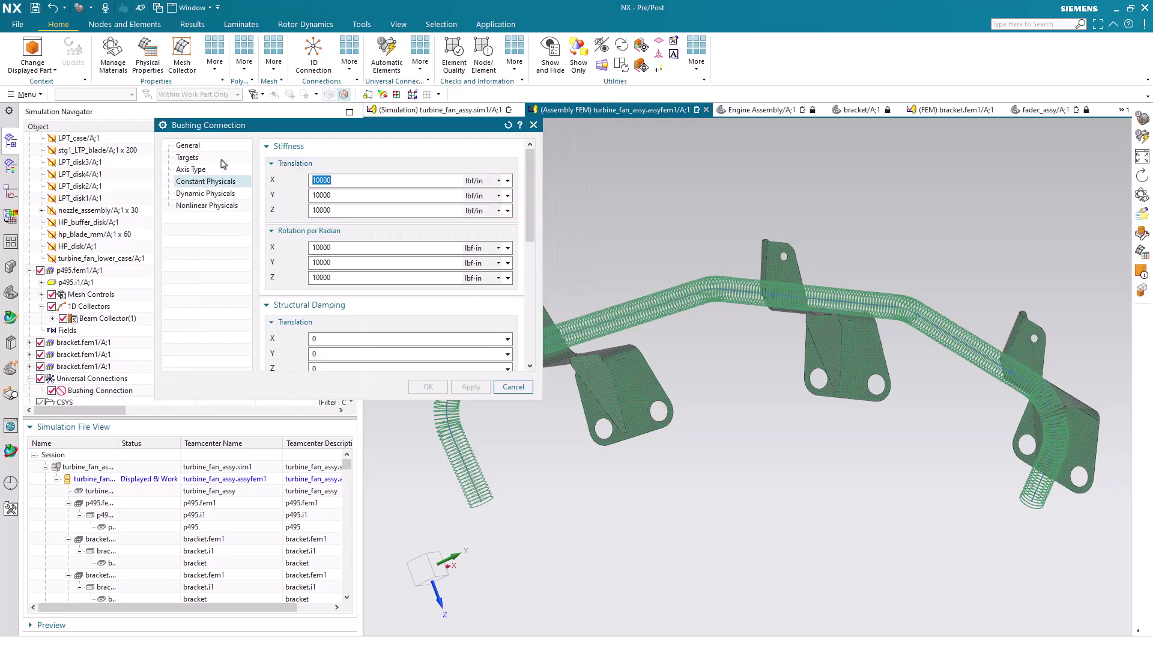
pyautogui.click(221, 158)
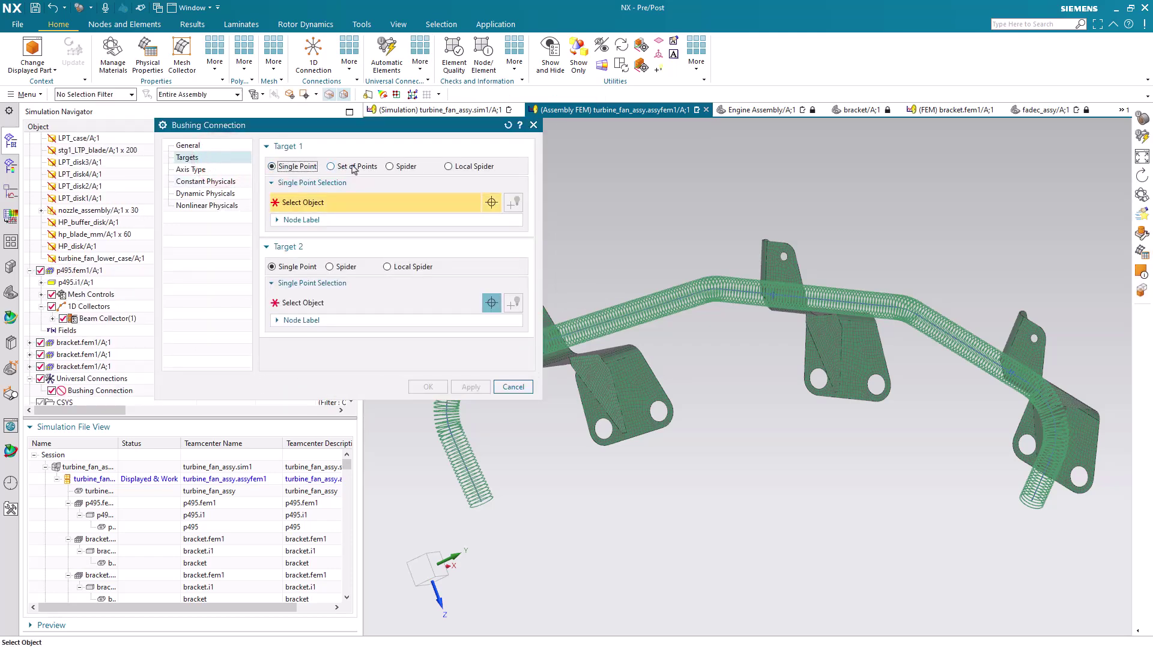
pyautogui.click(390, 167)
pyautogui.scroll(4, 721, 372)
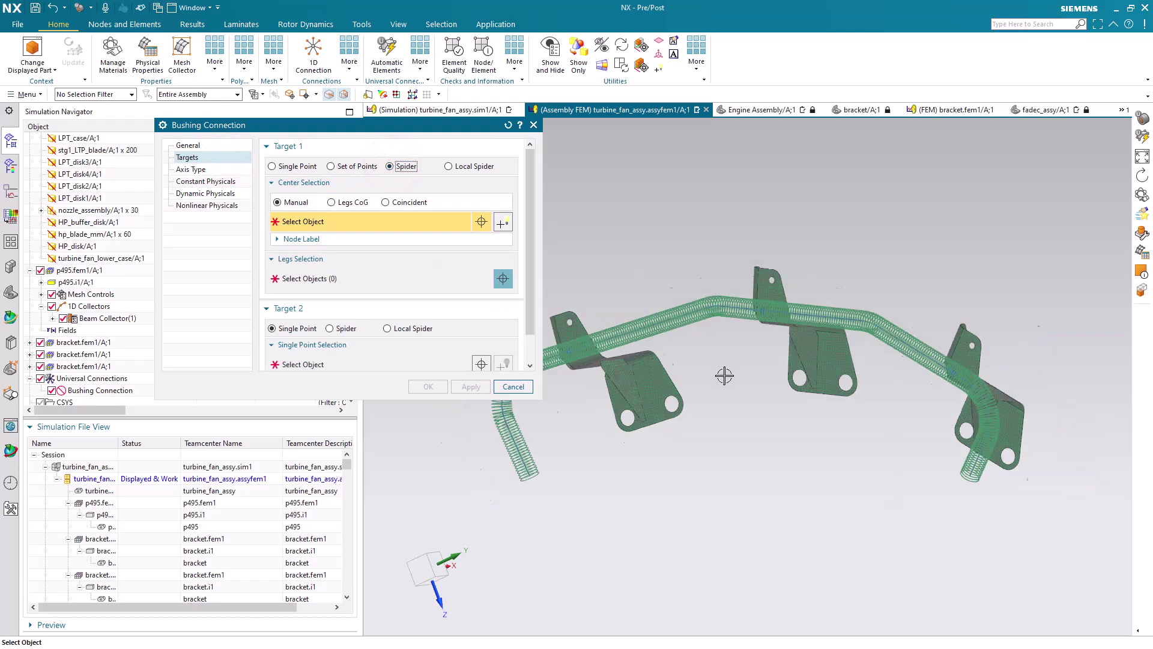
pyautogui.scroll(-8, 646, 376)
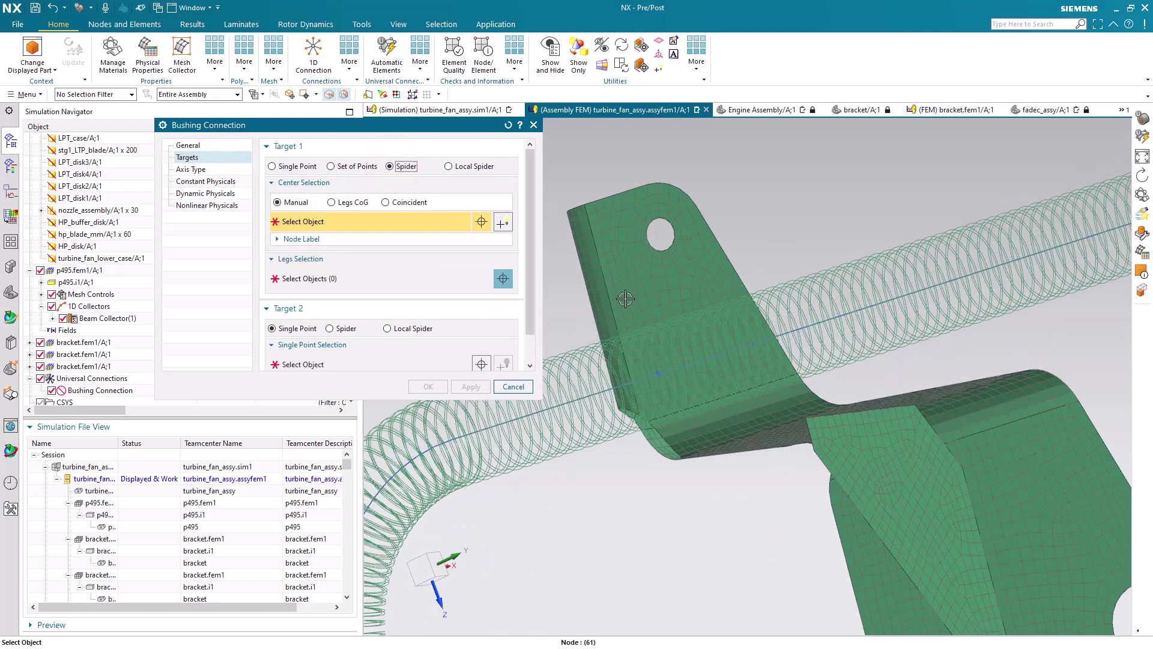
pyautogui.moveTo(633, 289); pyautogui.dragTo(631, 325, button='middle')
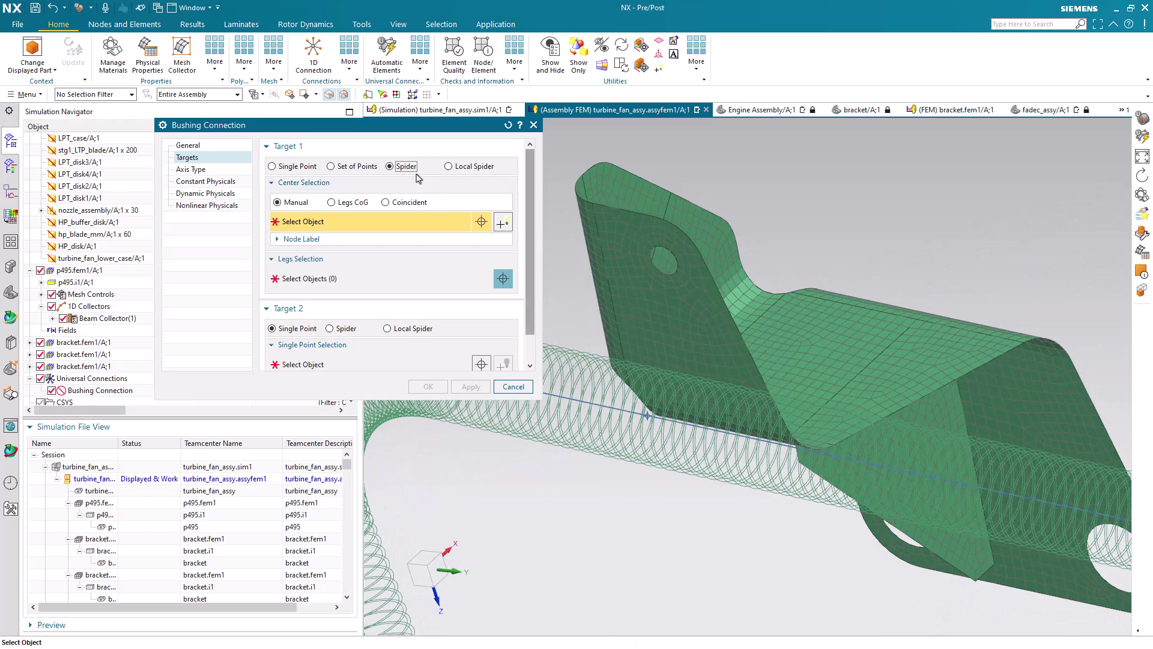
# Centre the spider on the left bracket's bolt hole, using the hole edge as legs
pyautogui.click(502, 223)
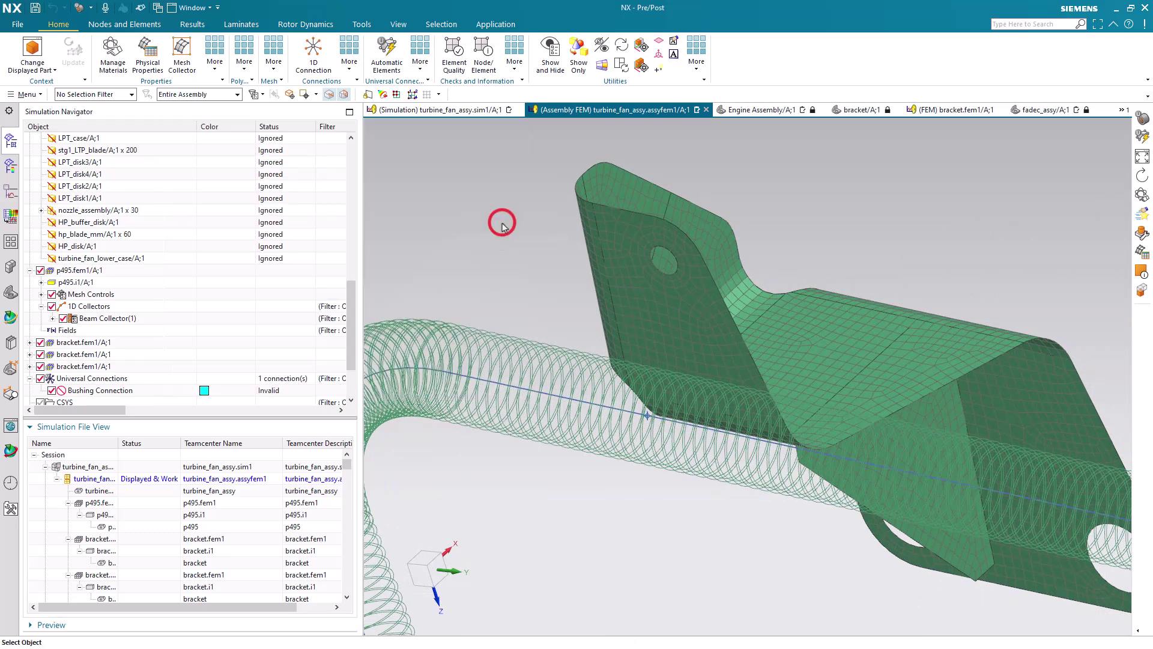
pyautogui.click(275, 148)
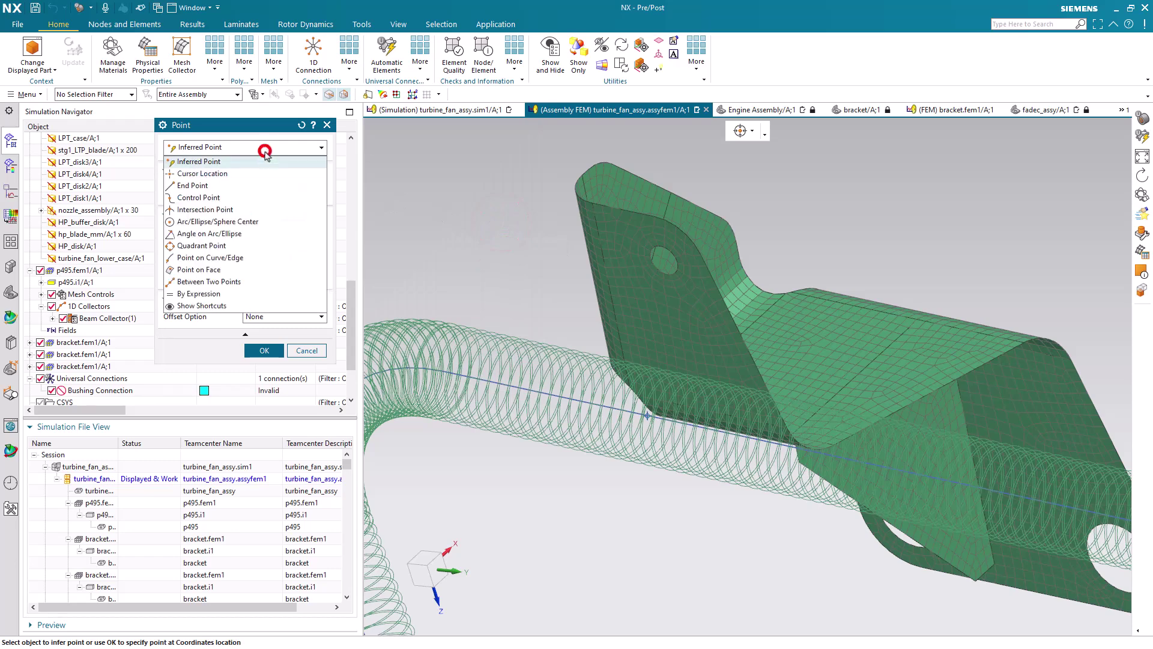
pyautogui.click(251, 221)
pyautogui.click(666, 268)
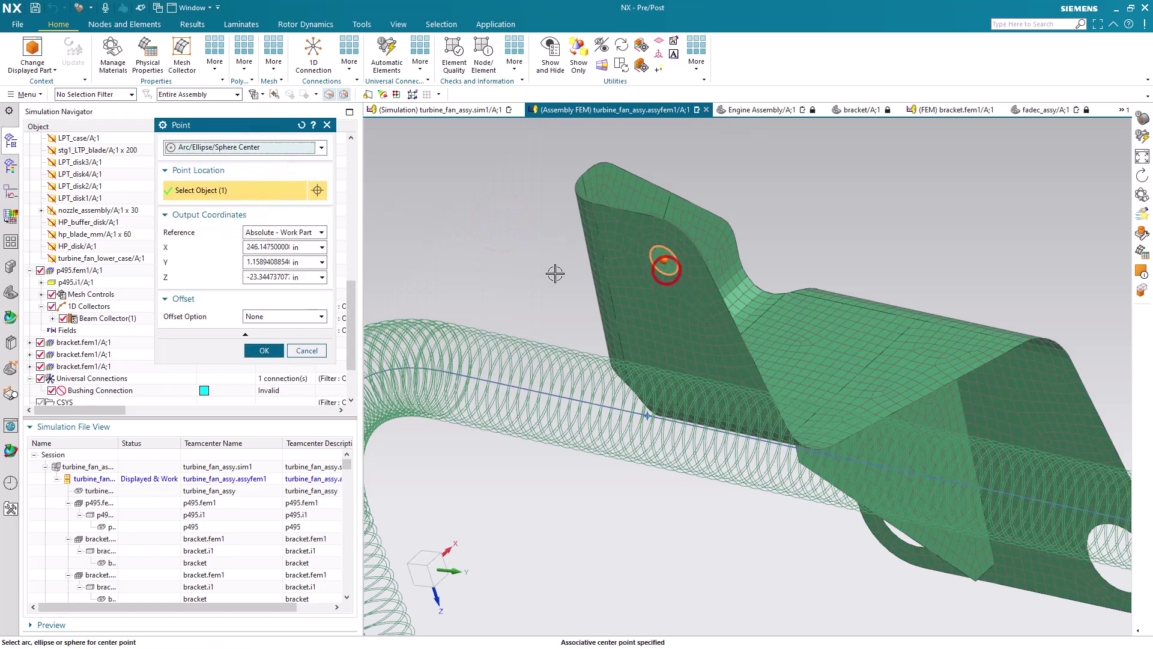
pyautogui.middleClick(312, 228)
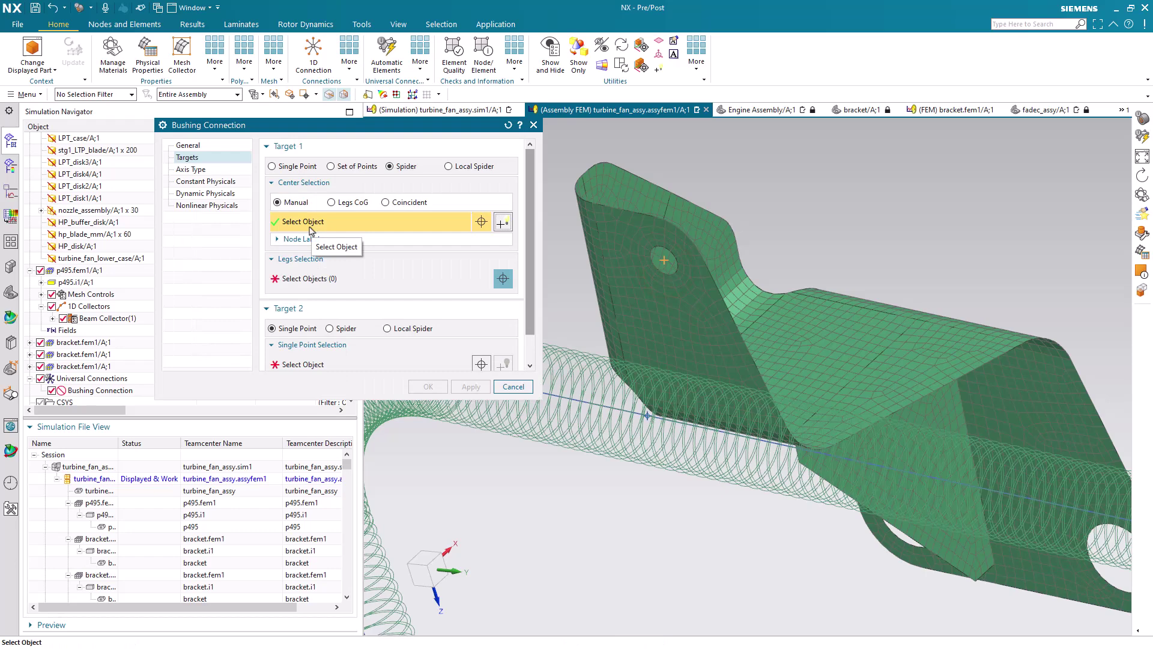
pyautogui.click(296, 278)
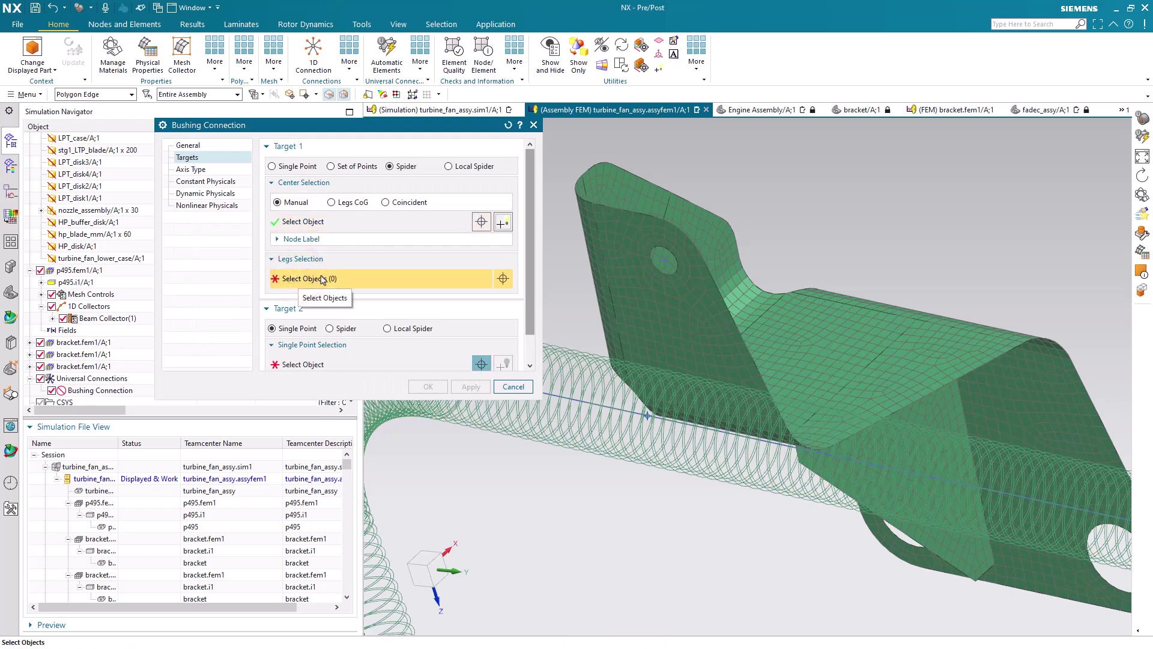
pyautogui.click(675, 265)
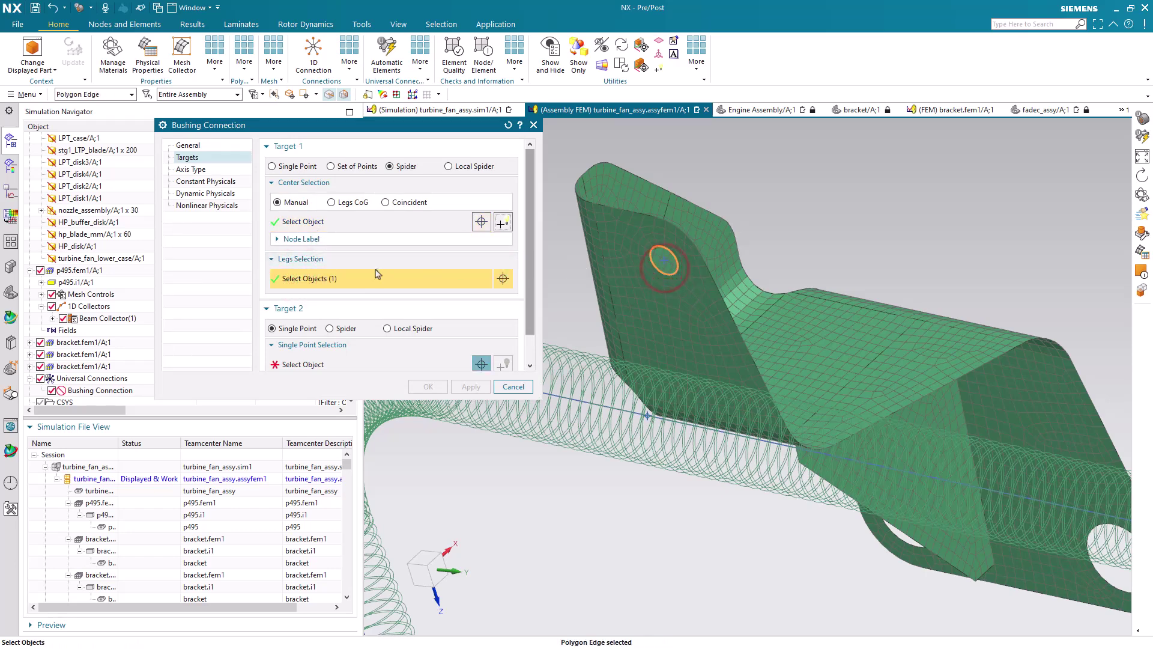
# Pick the tube centreline mesh point as Target 2, then review axis type and 10000 stiffness
pyautogui.click(298, 364)
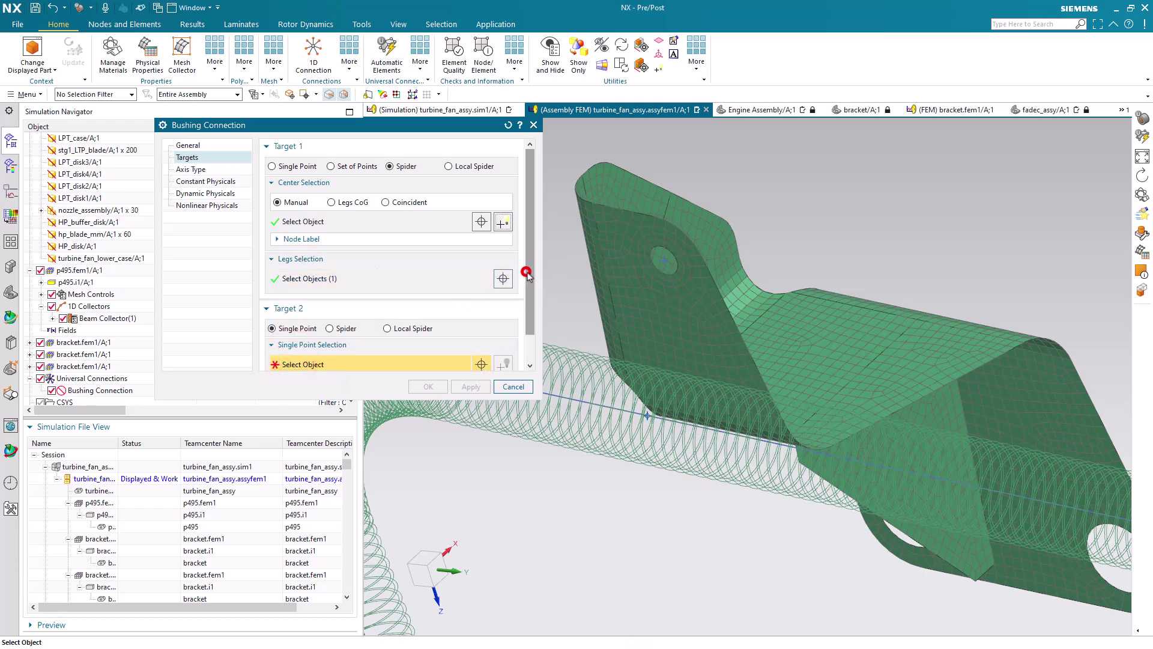
pyautogui.moveTo(527, 273); pyautogui.dragTo(527, 298)
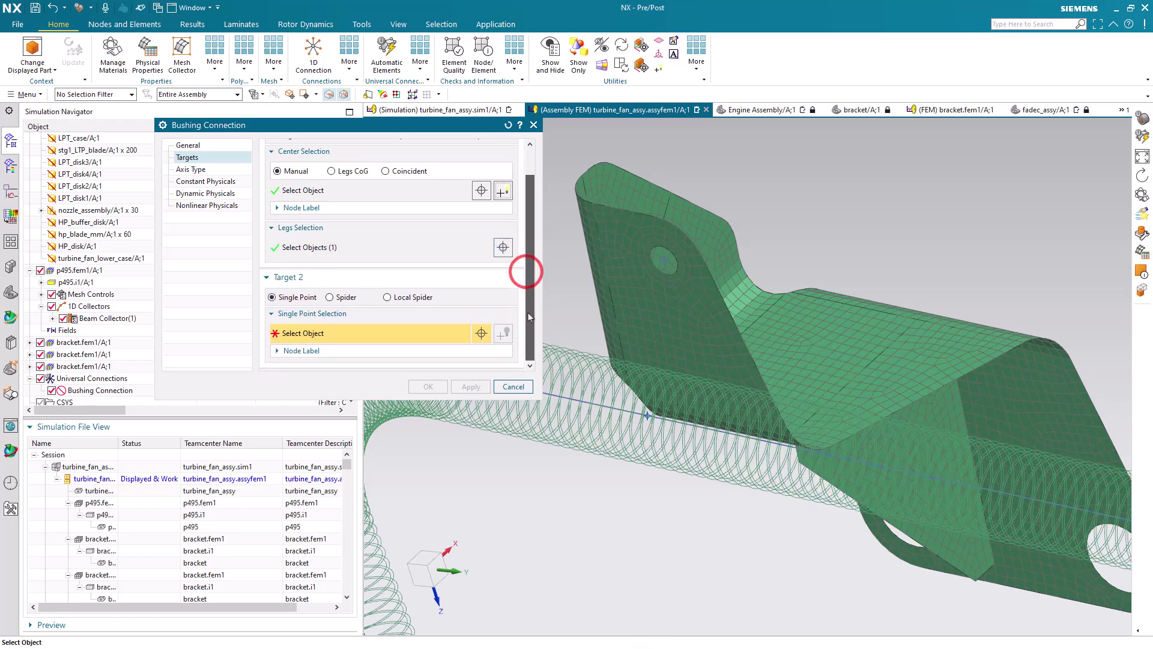
pyautogui.click(647, 414)
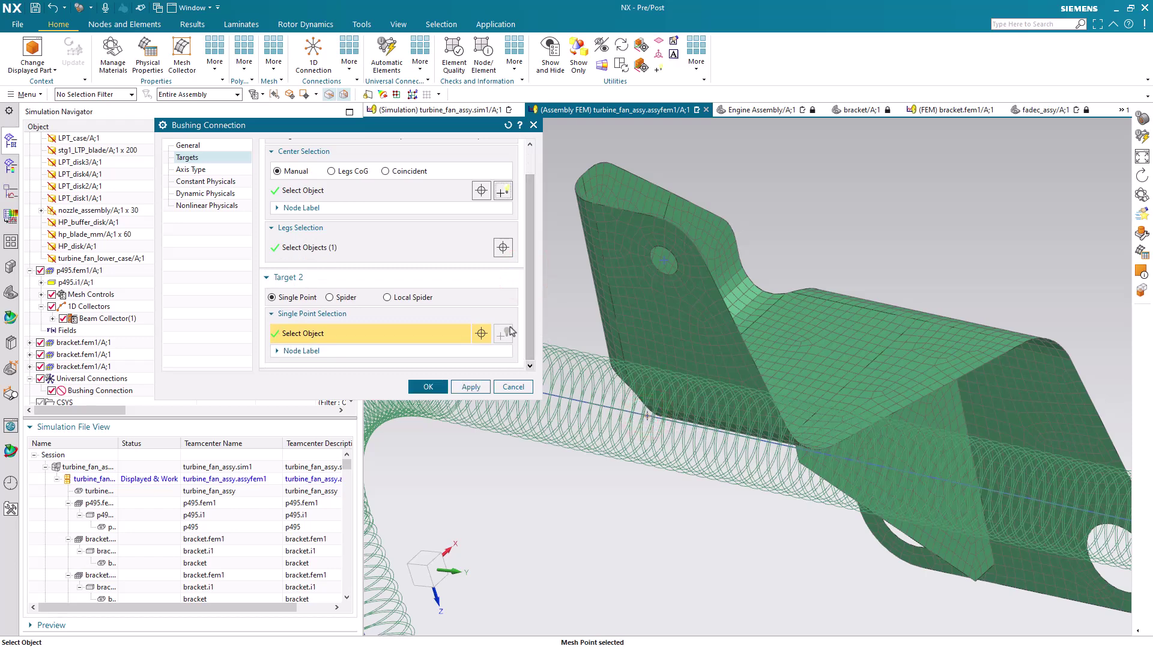
pyautogui.click(224, 170)
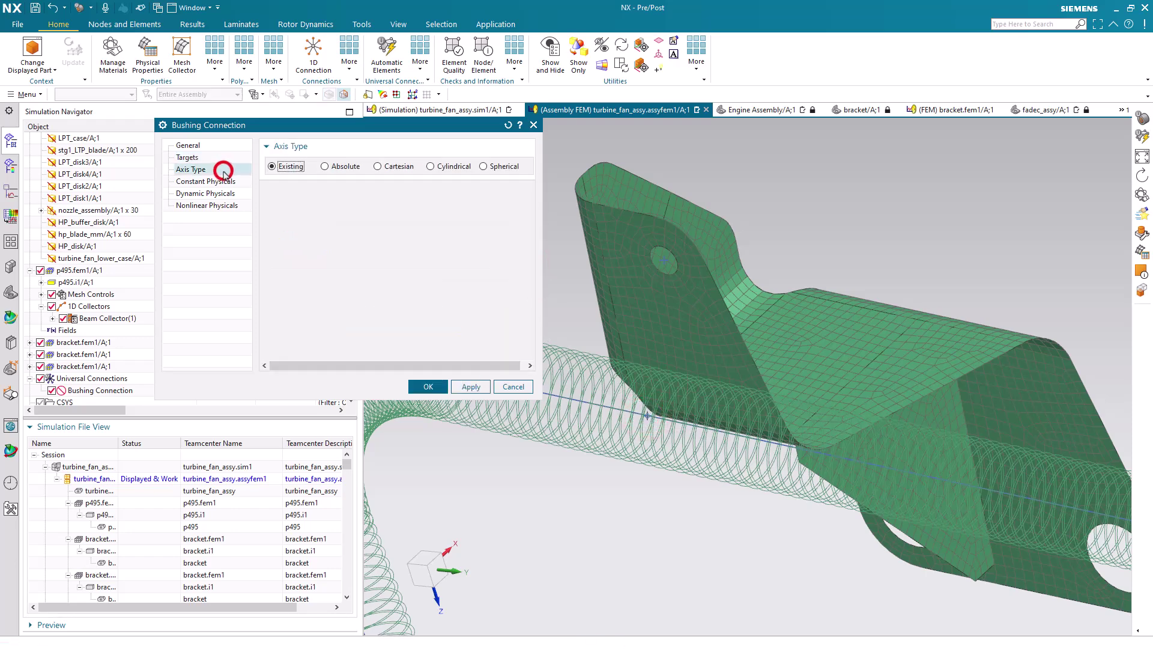
pyautogui.click(218, 183)
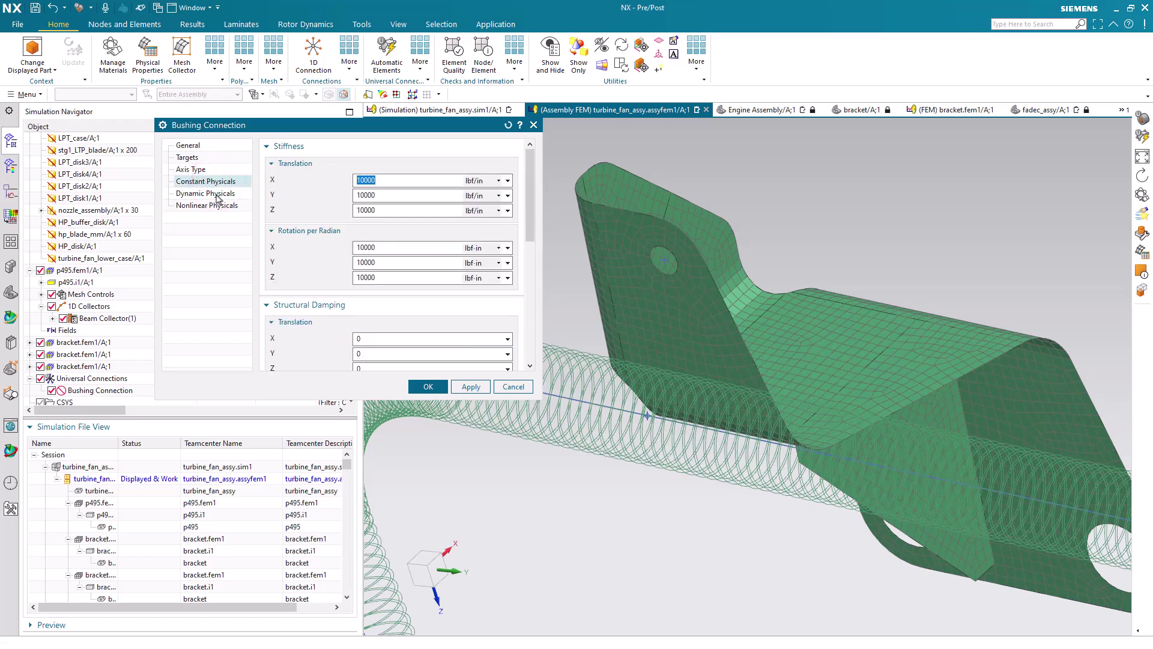
# Create the first bushing connection and begin a second Bushing Connection
pyautogui.click(427, 386)
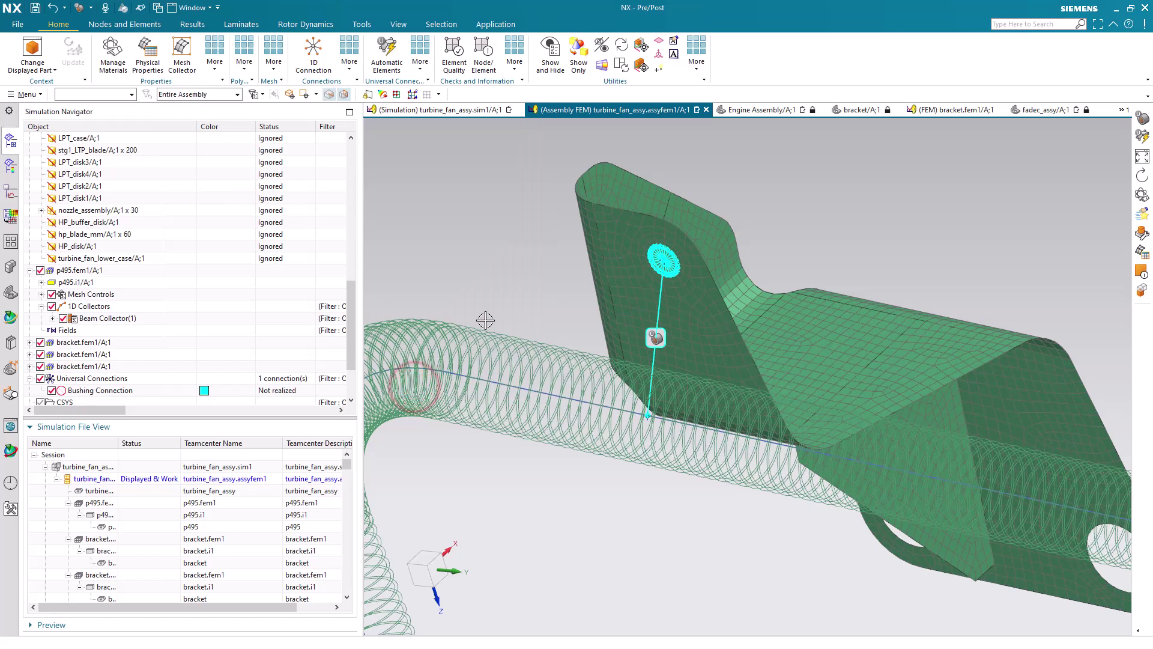
pyautogui.scroll(-6, 469, 299)
pyautogui.scroll(8, 872, 421)
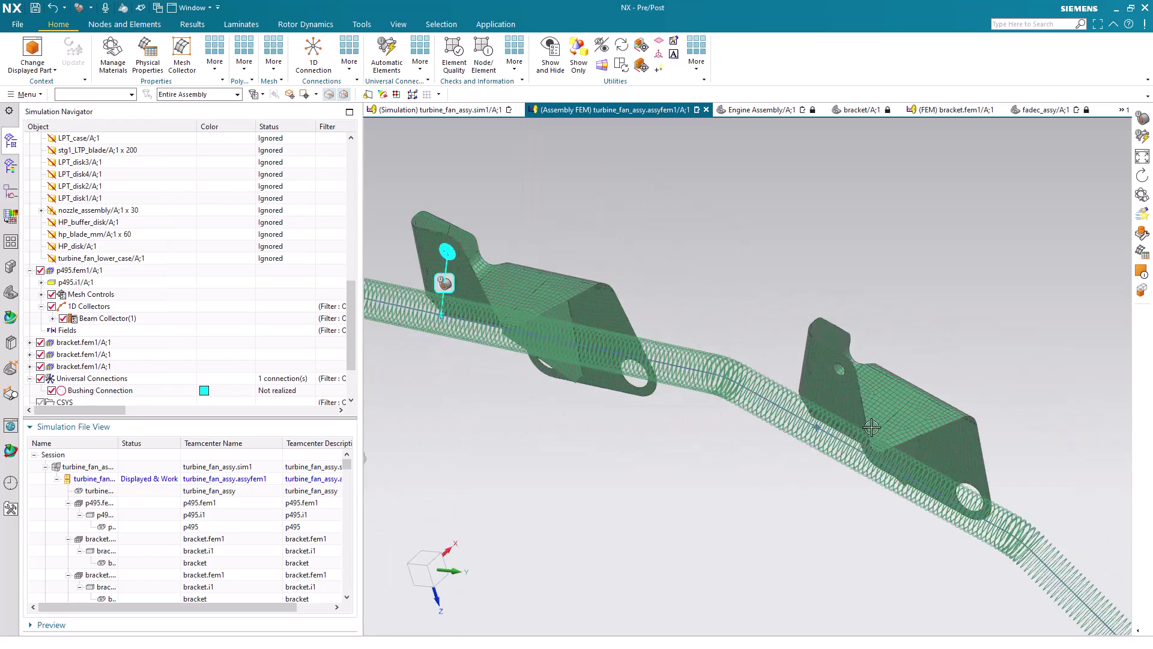
pyautogui.click(387, 69)
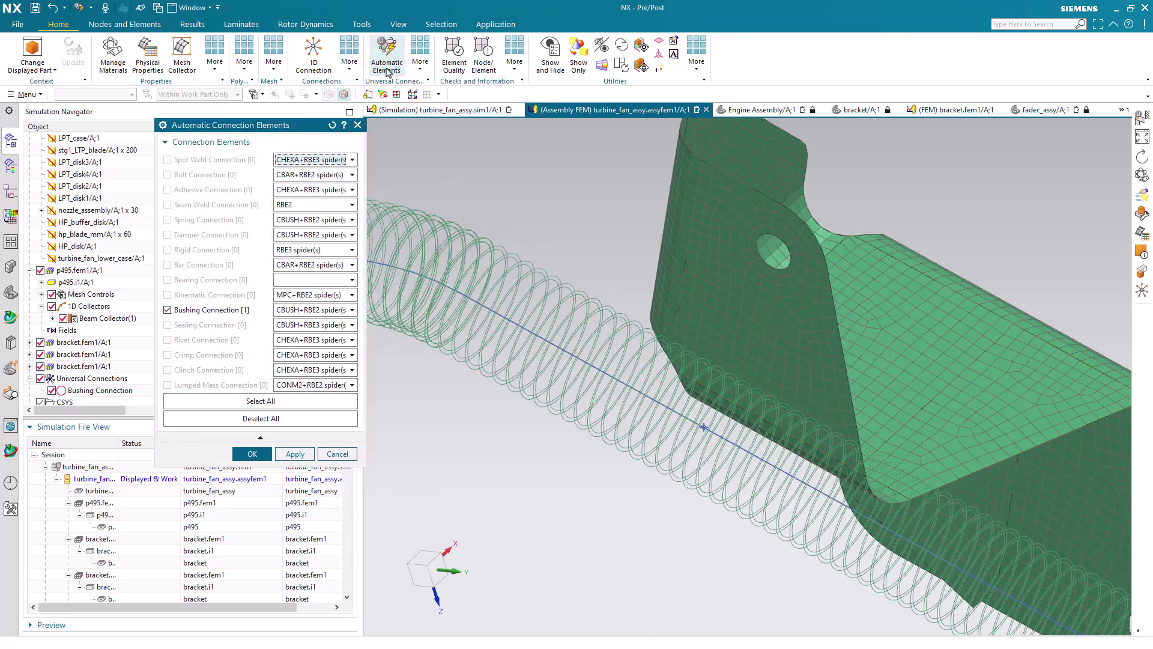
pyautogui.click(420, 65)
pyautogui.click(443, 98)
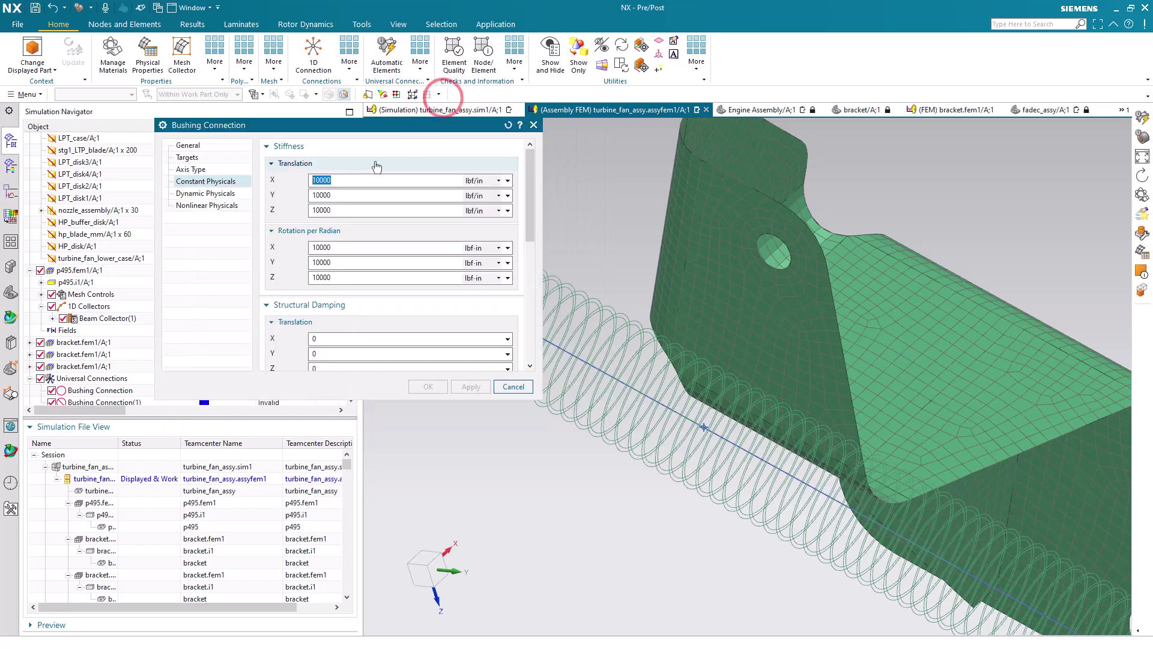
# Set Target 1 to a spider centred on the next bracket's bolt hole arc centre
pyautogui.click(209, 159)
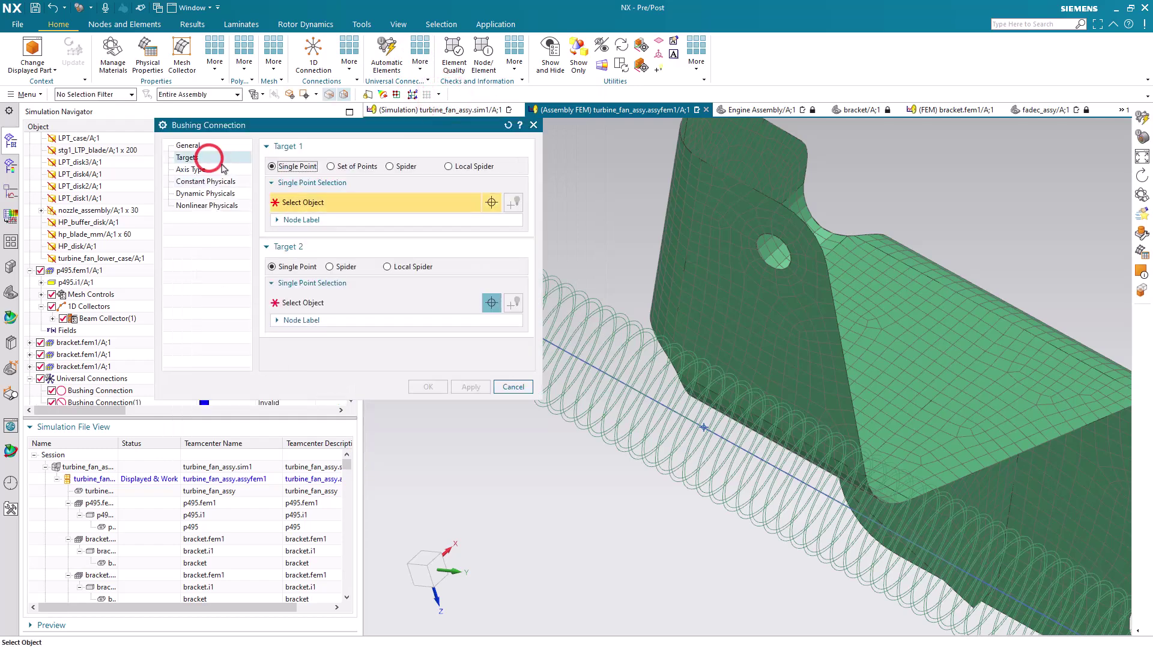
pyautogui.click(392, 166)
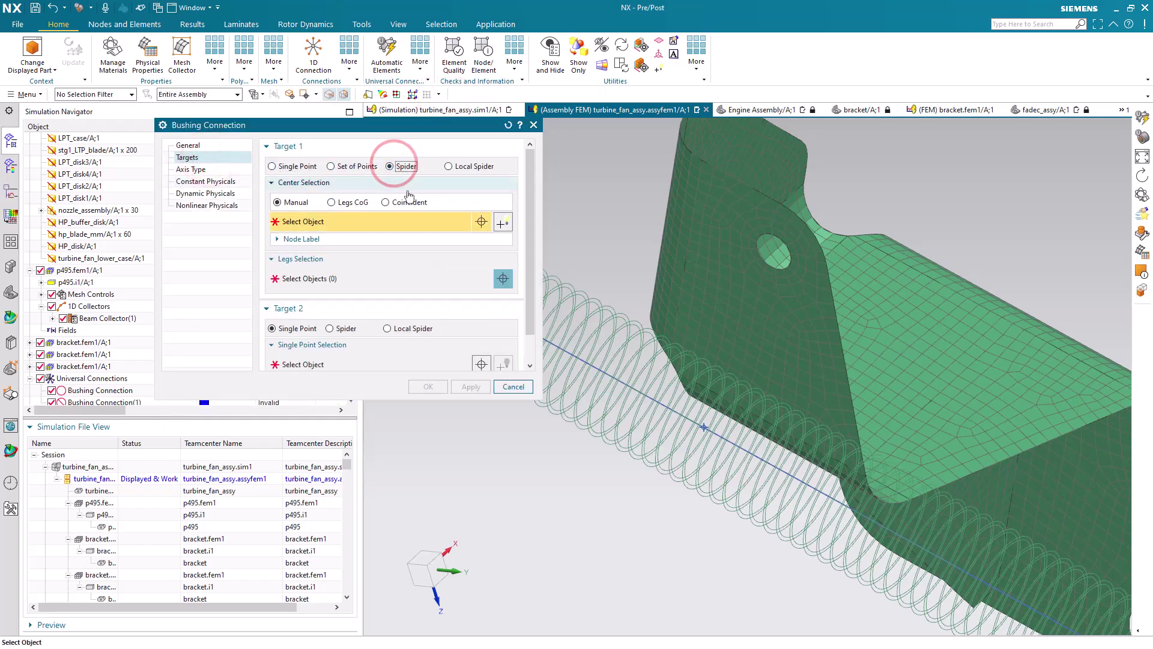
pyautogui.click(502, 223)
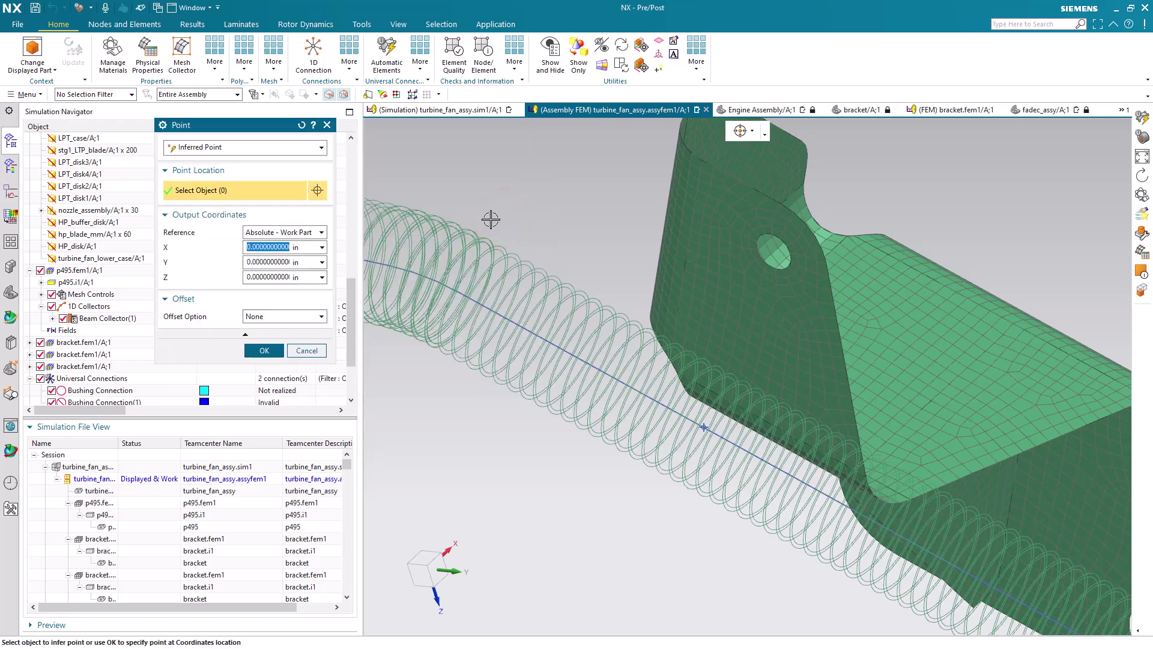
pyautogui.click(292, 150)
pyautogui.click(282, 221)
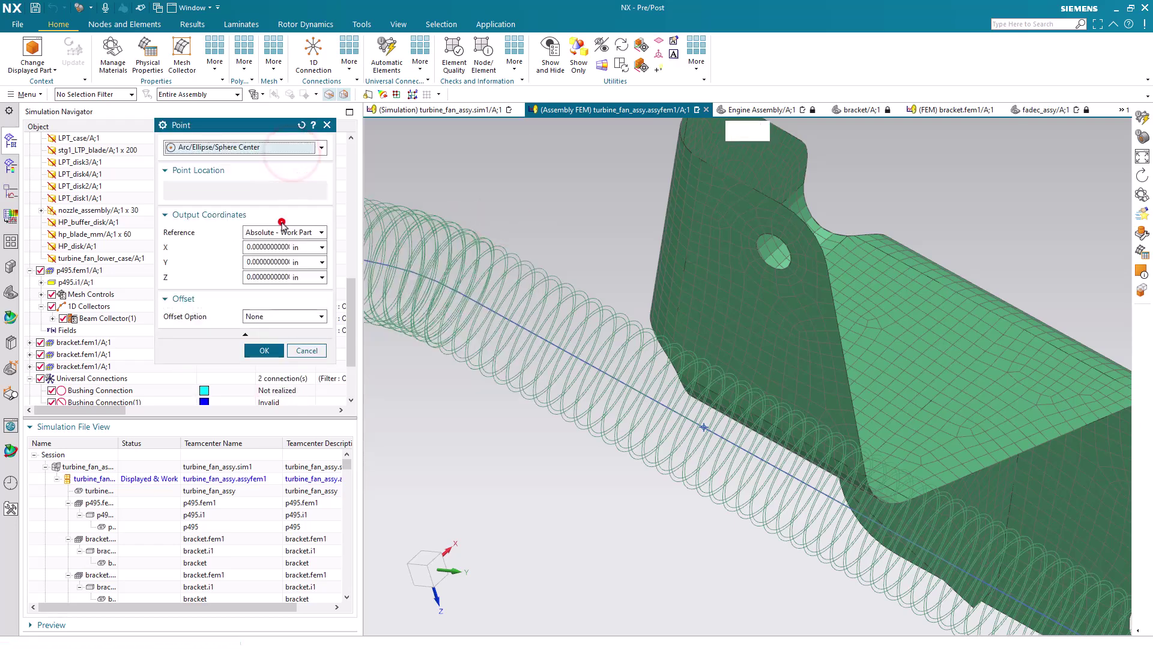
pyautogui.click(764, 262)
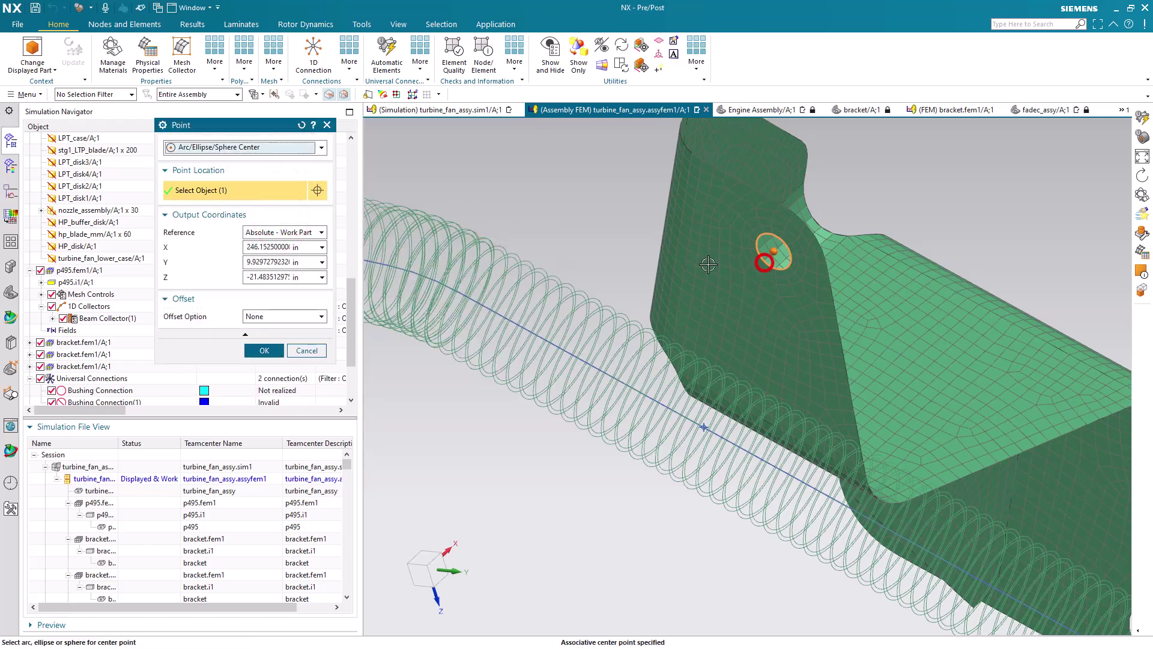
pyautogui.middleClick(546, 260)
# Use that hole edge as spider legs and a pipe centerline mesh point as Target 2
pyautogui.click(327, 277)
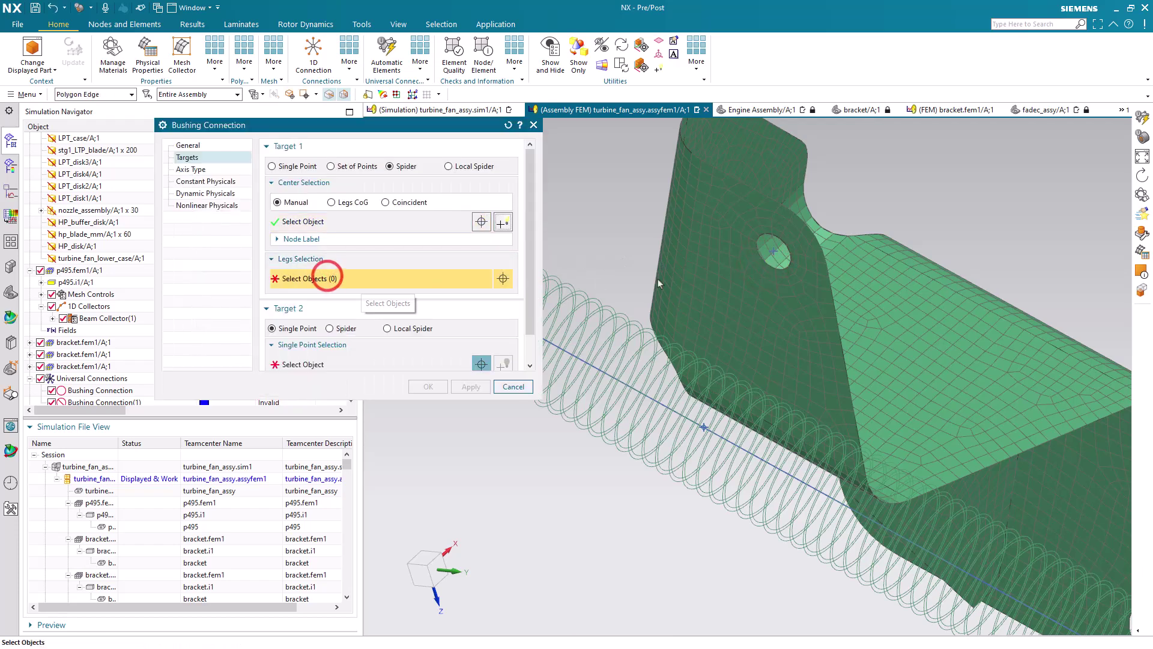
pyautogui.click(769, 265)
pyautogui.click(357, 364)
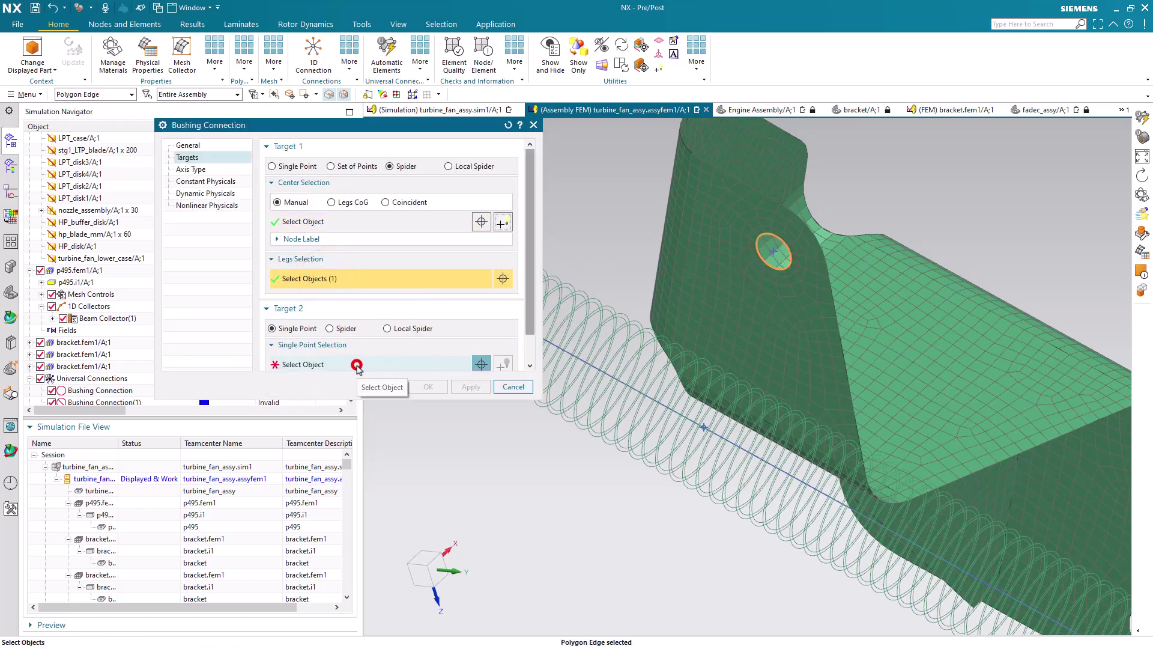
pyautogui.click(704, 426)
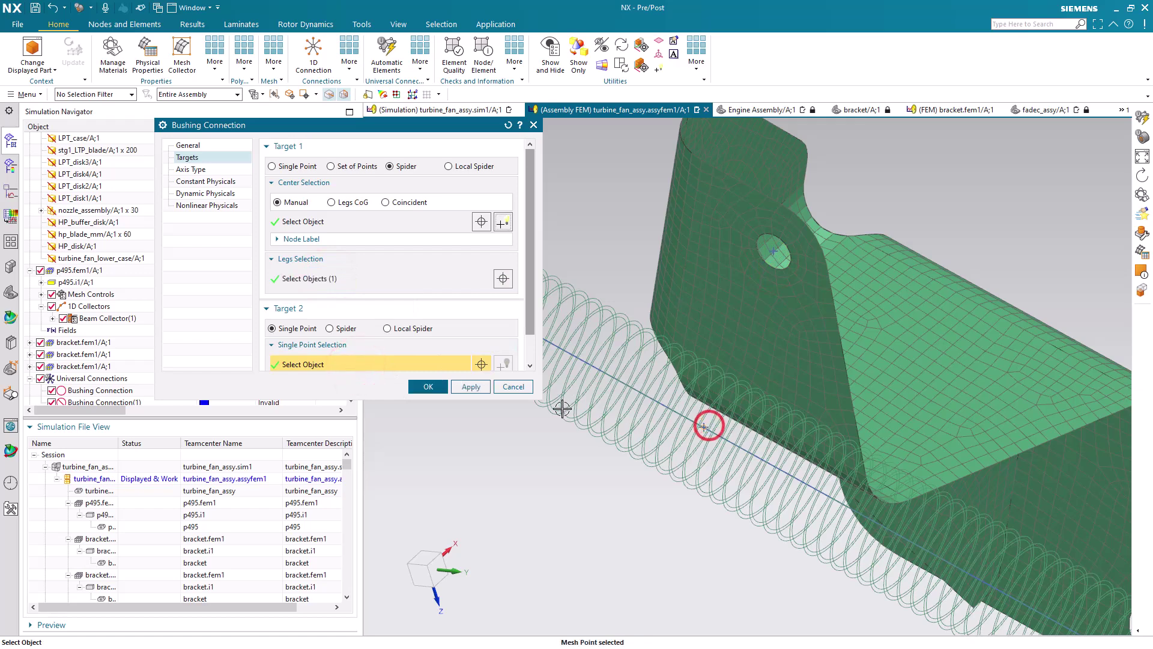
# Create the second bushing and set the next Target 1 to a spider at an arc centre
pyautogui.click(458, 386)
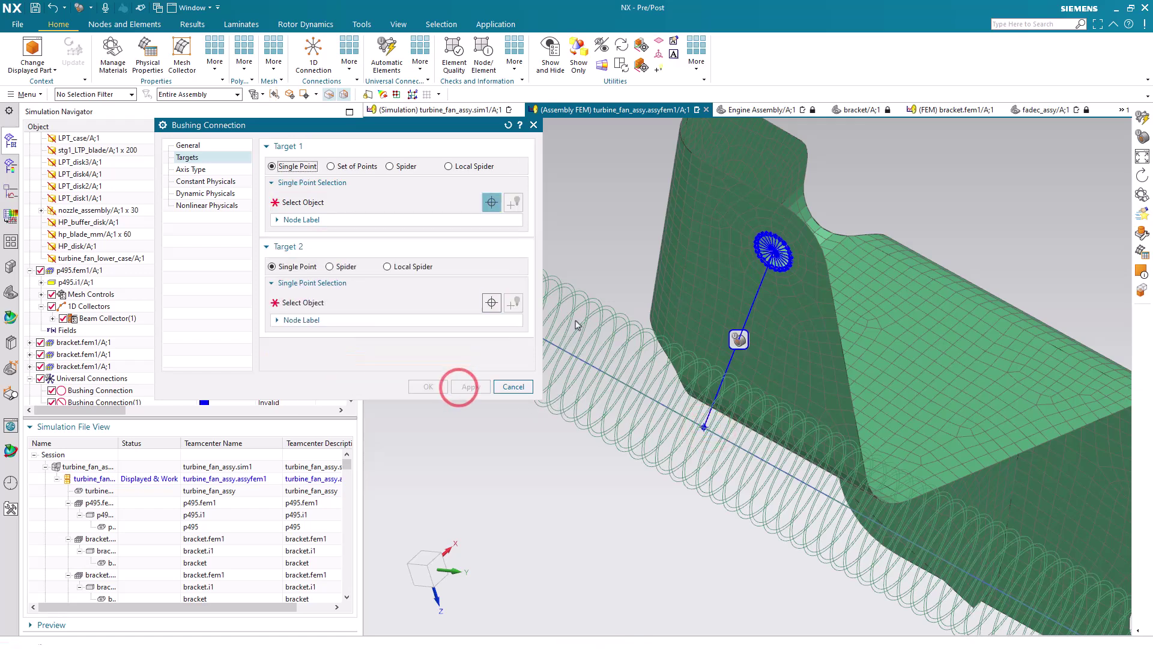
pyautogui.scroll(-5, 586, 278)
pyautogui.scroll(5, 930, 495)
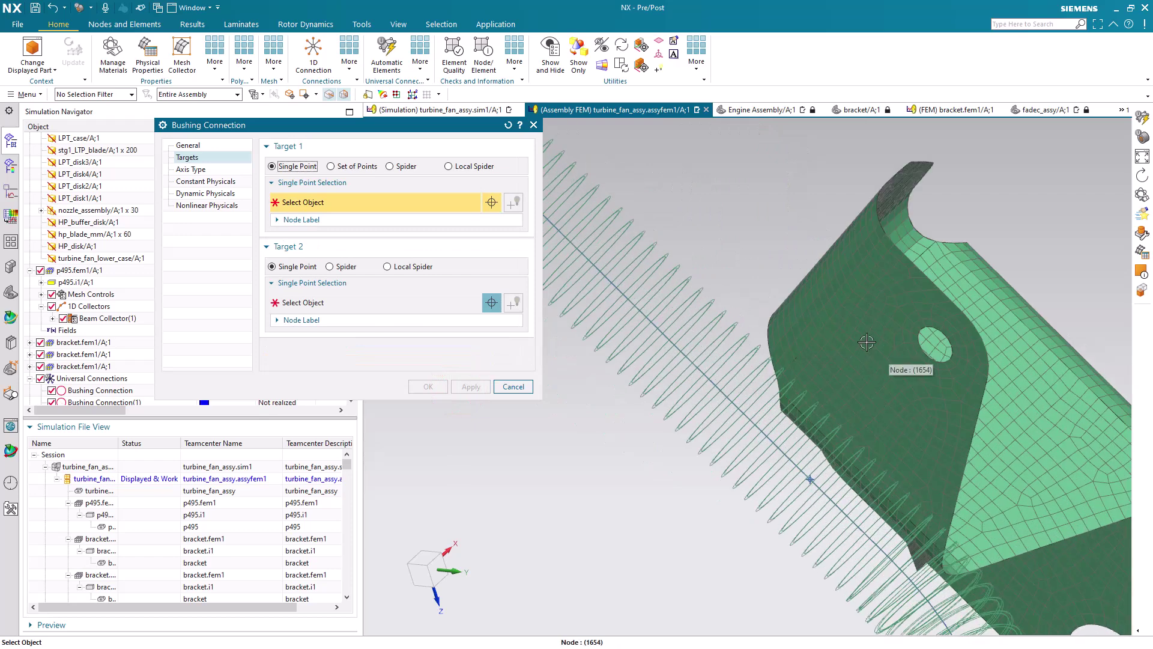
pyautogui.click(405, 166)
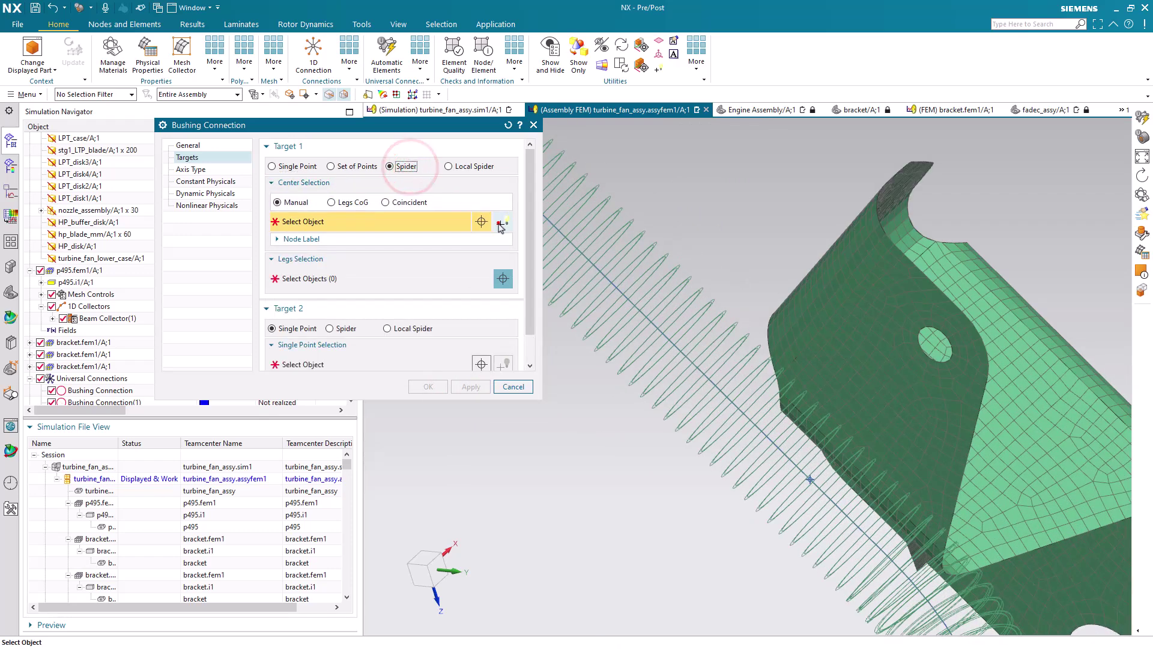
pyautogui.click(498, 223)
pyautogui.click(323, 147)
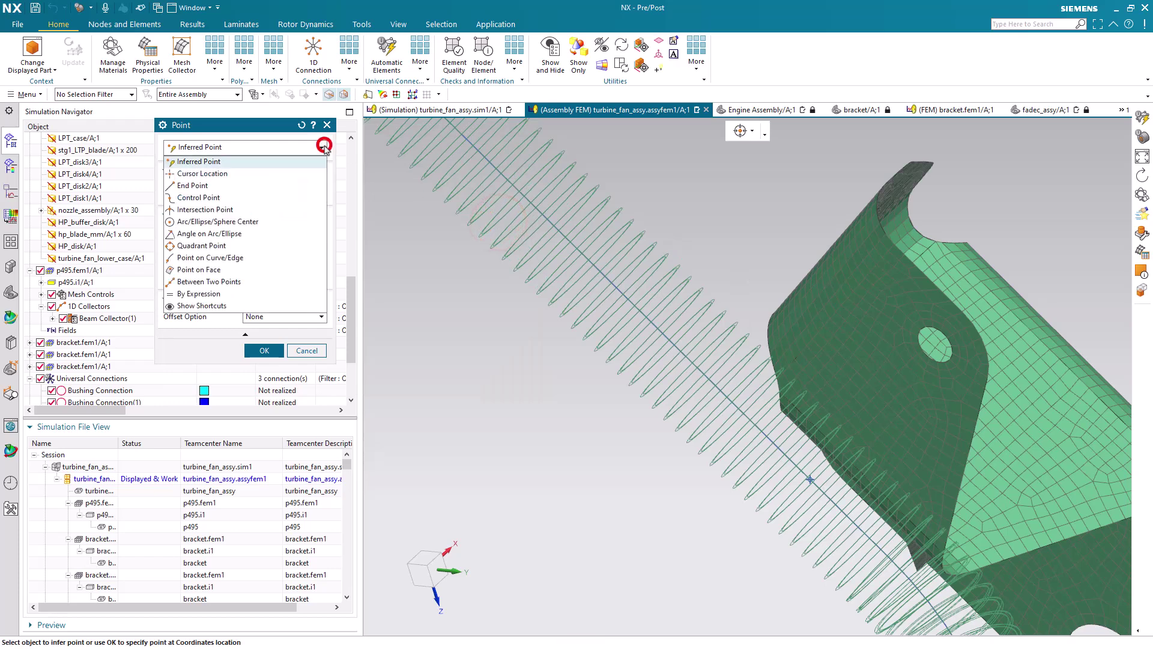
pyautogui.click(287, 221)
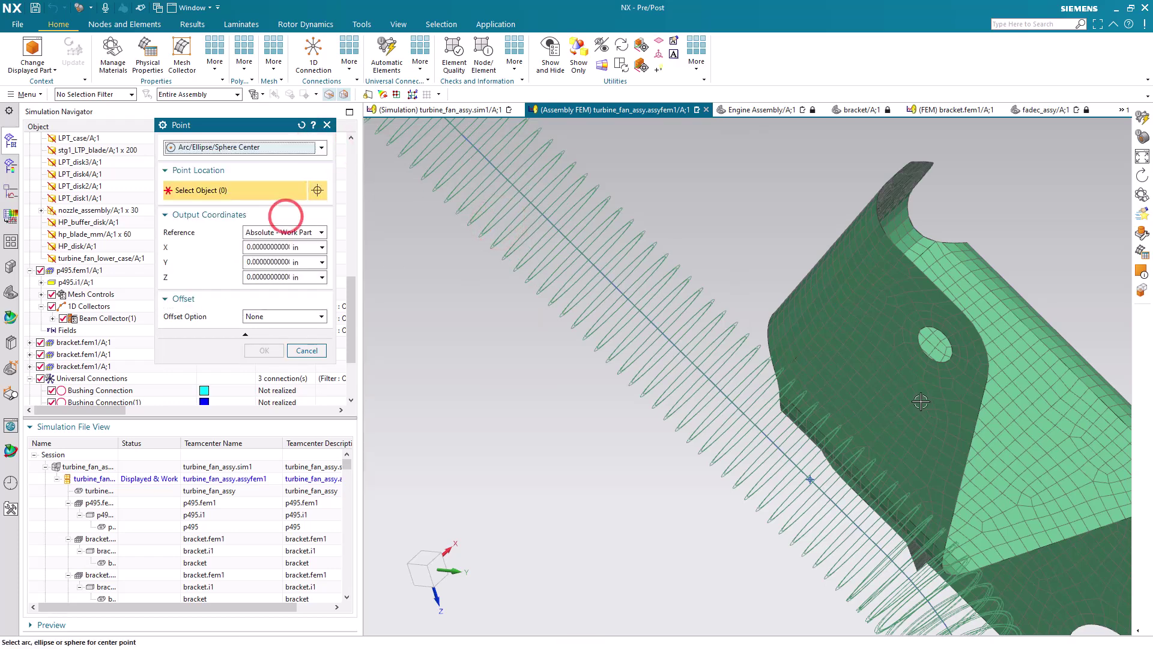
# Centre the spider on the third bracket's bolt hole with the hole edge as its legs
pyautogui.click(944, 359)
pyautogui.middleClick(394, 316)
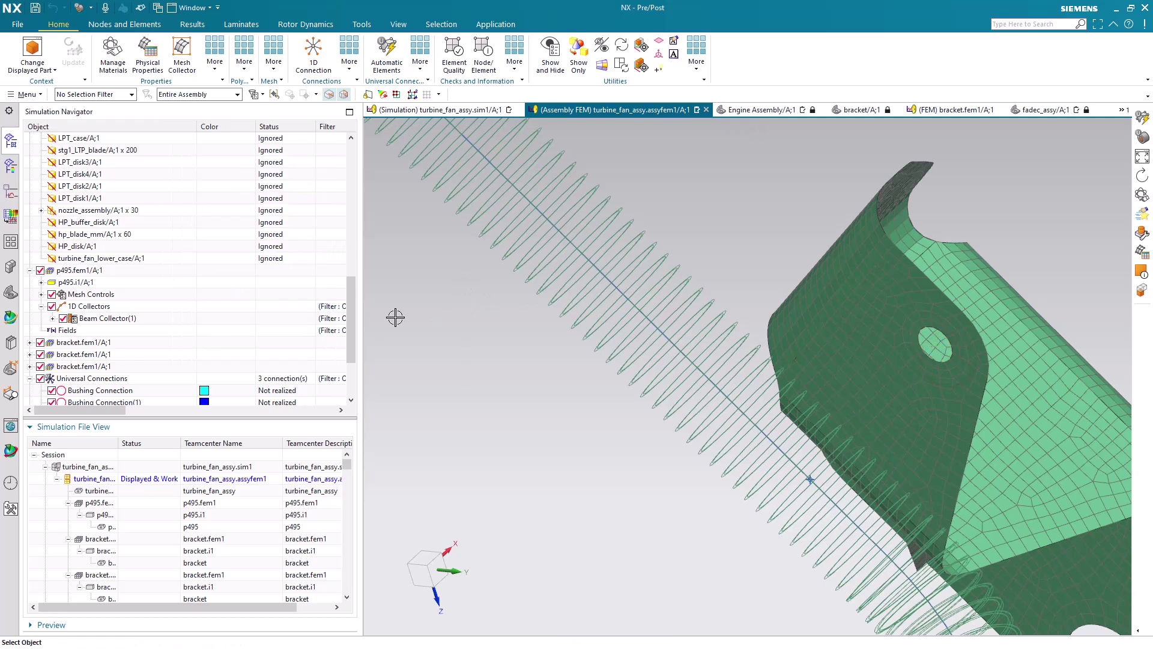
pyautogui.click(336, 278)
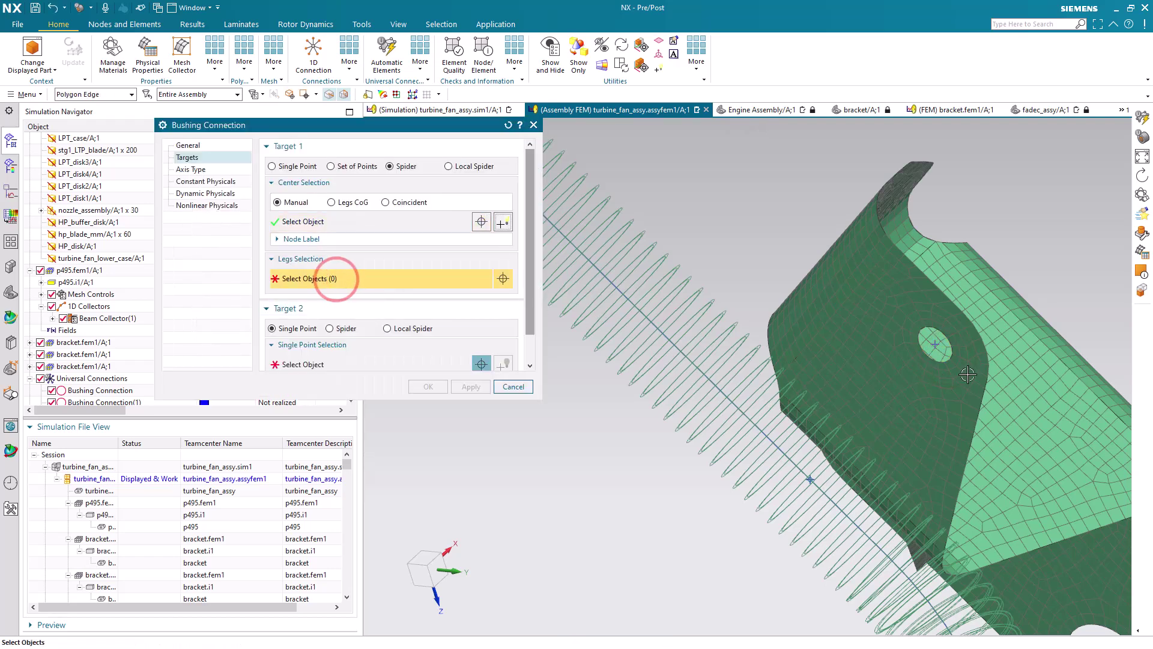
pyautogui.click(947, 359)
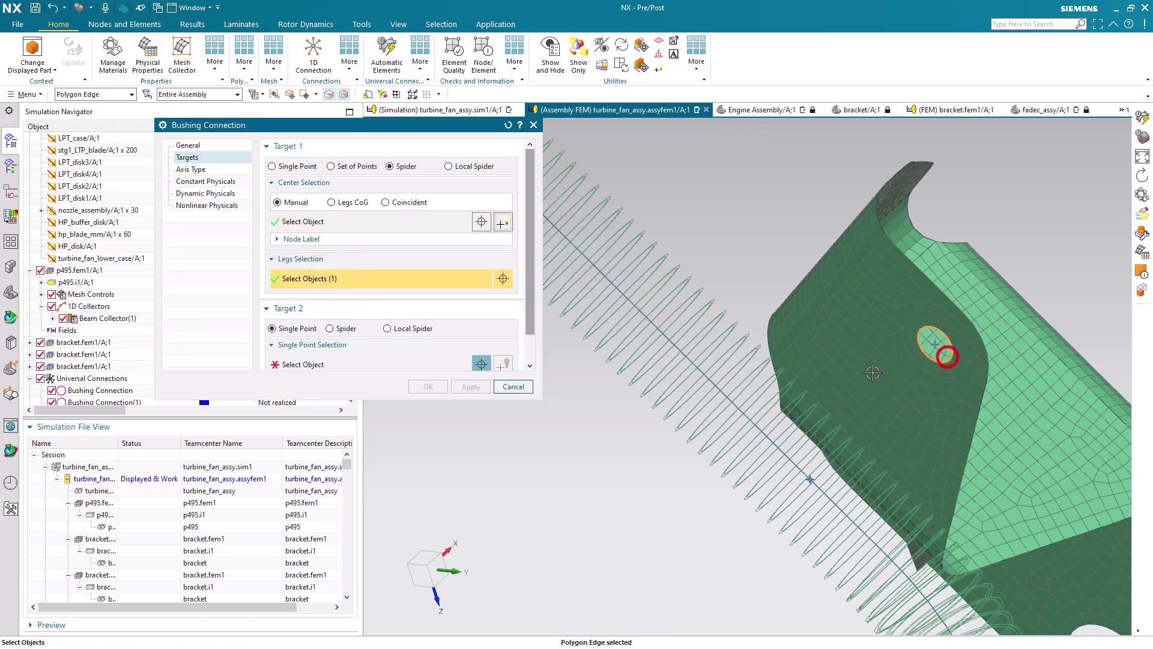
pyautogui.click(354, 362)
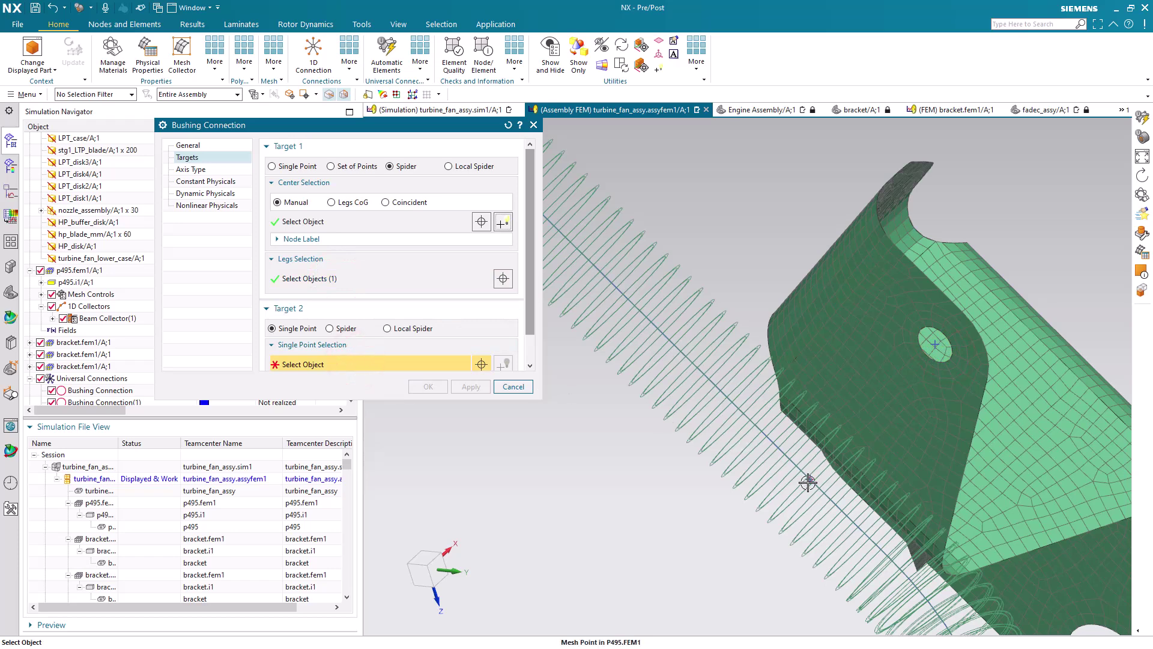
# Create the third bushing and generate CBUSH+RBE2 spider elements for all three connections
pyautogui.click(421, 386)
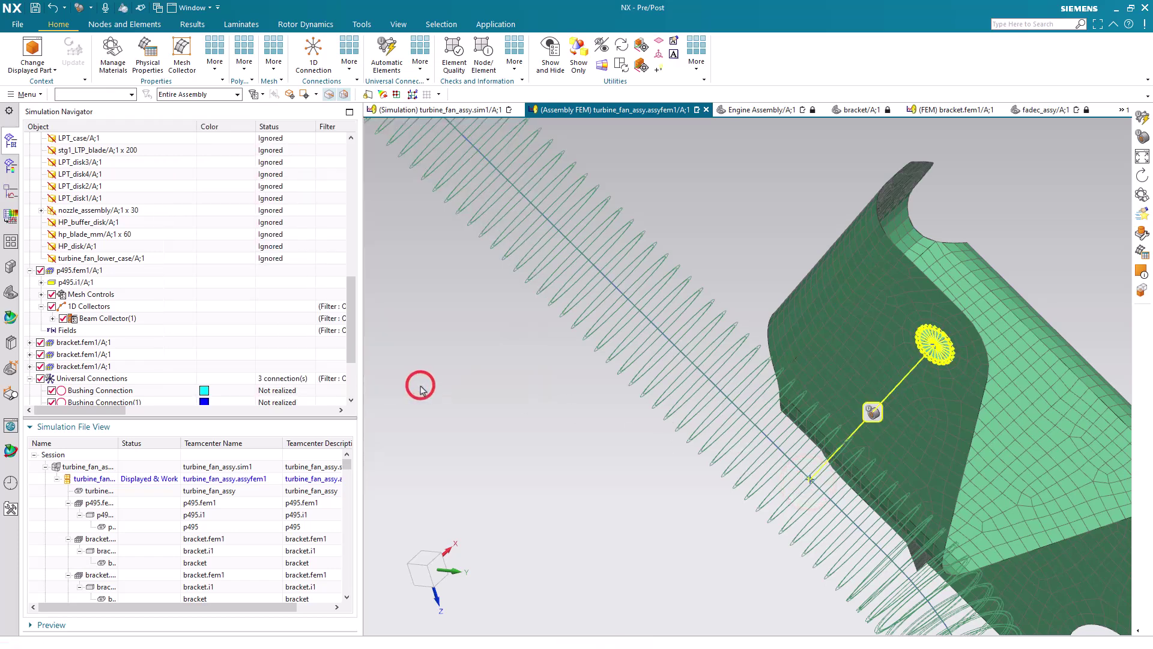
pyautogui.scroll(-5, 786, 499)
pyautogui.scroll(-4, 786, 499)
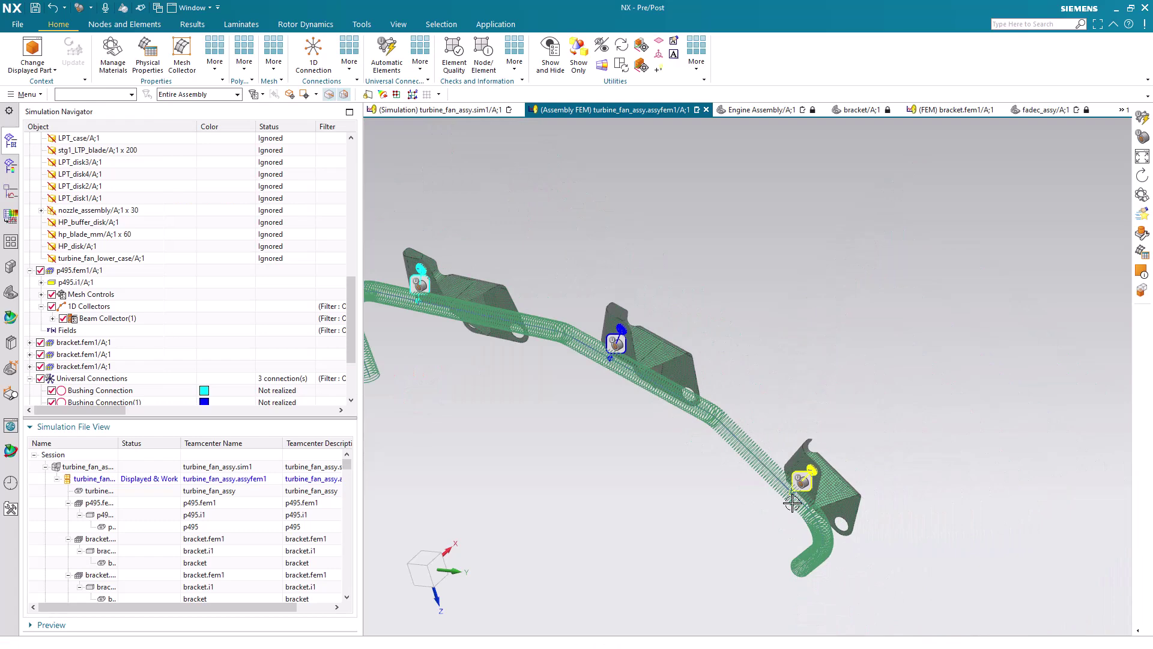
pyautogui.click(387, 51)
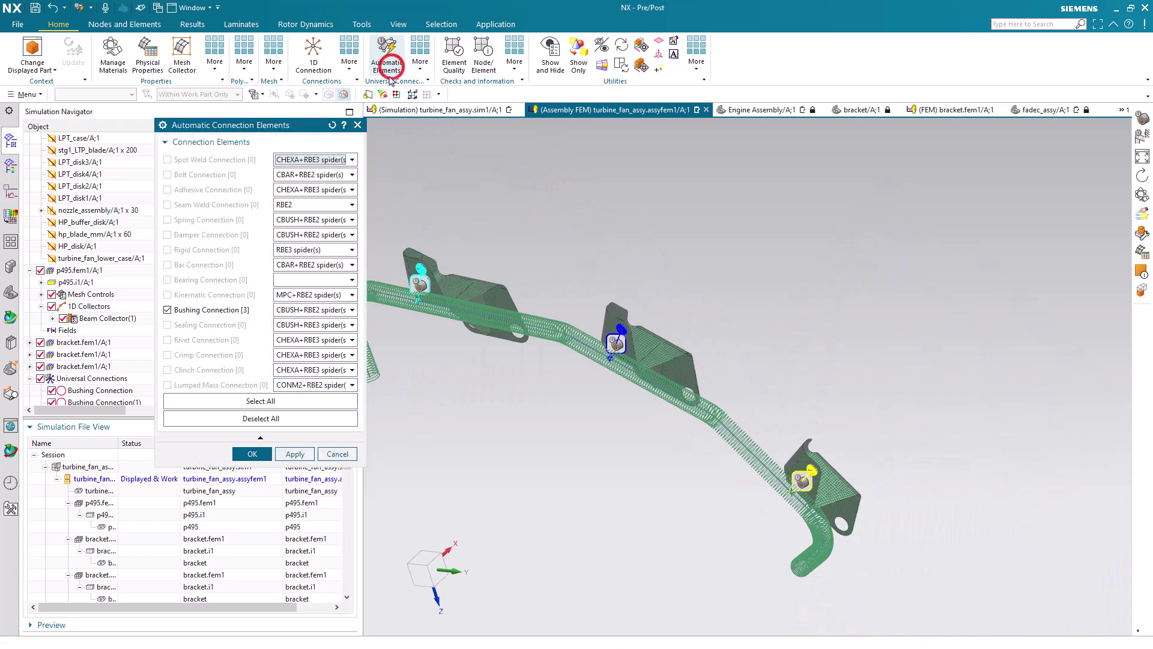
pyautogui.click(298, 310)
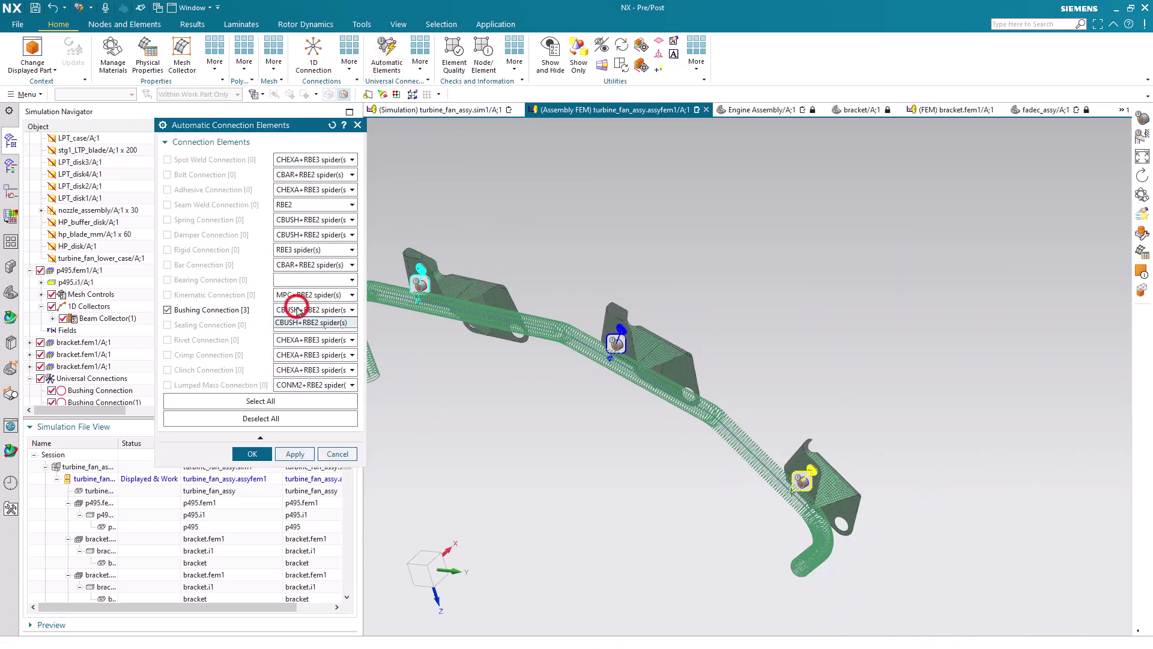
pyautogui.click(299, 309)
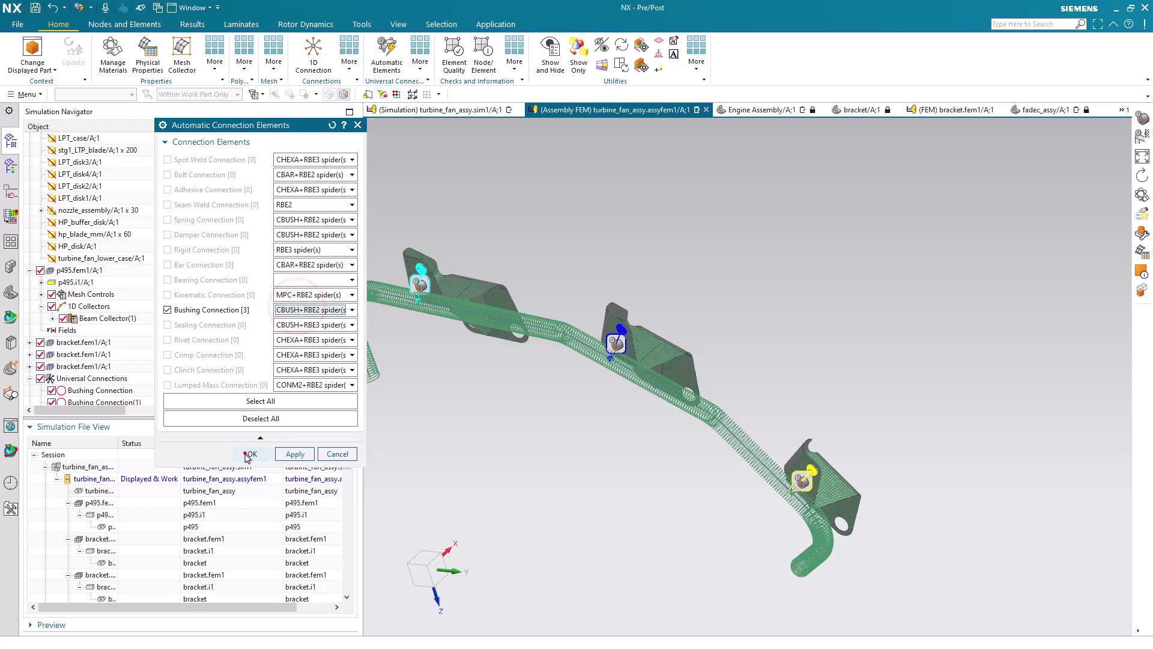
pyautogui.click(245, 455)
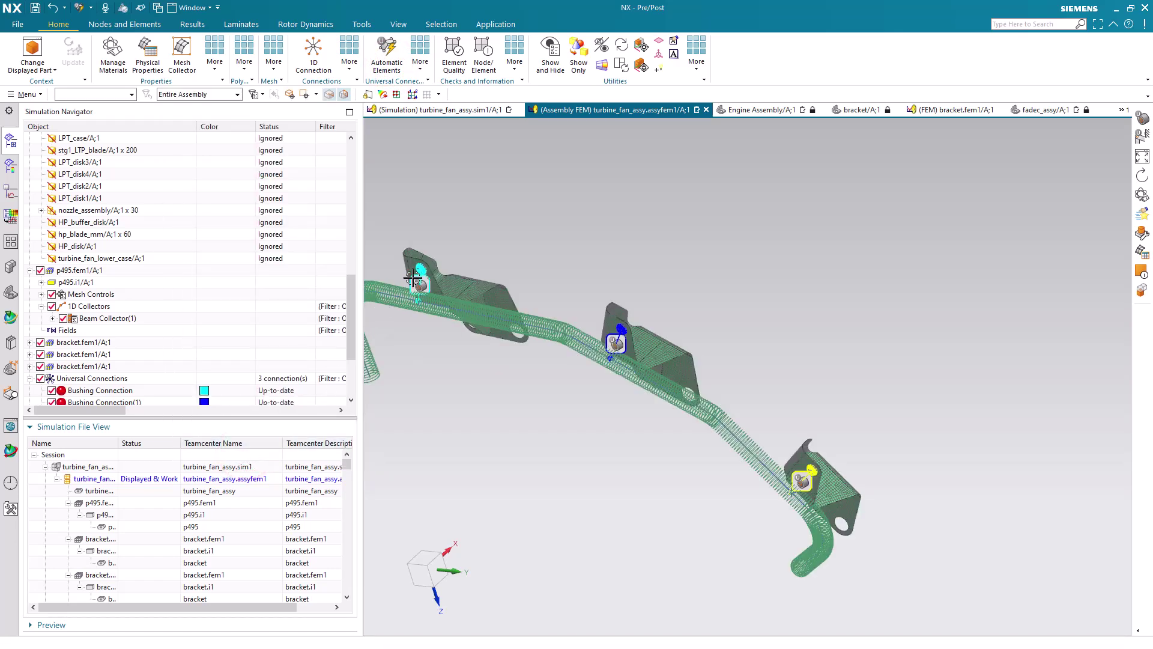
# Rotate and zoom the view to inspect the generated spider elements on the bracket
pyautogui.scroll(4, 408, 275)
pyautogui.scroll(3, 408, 275)
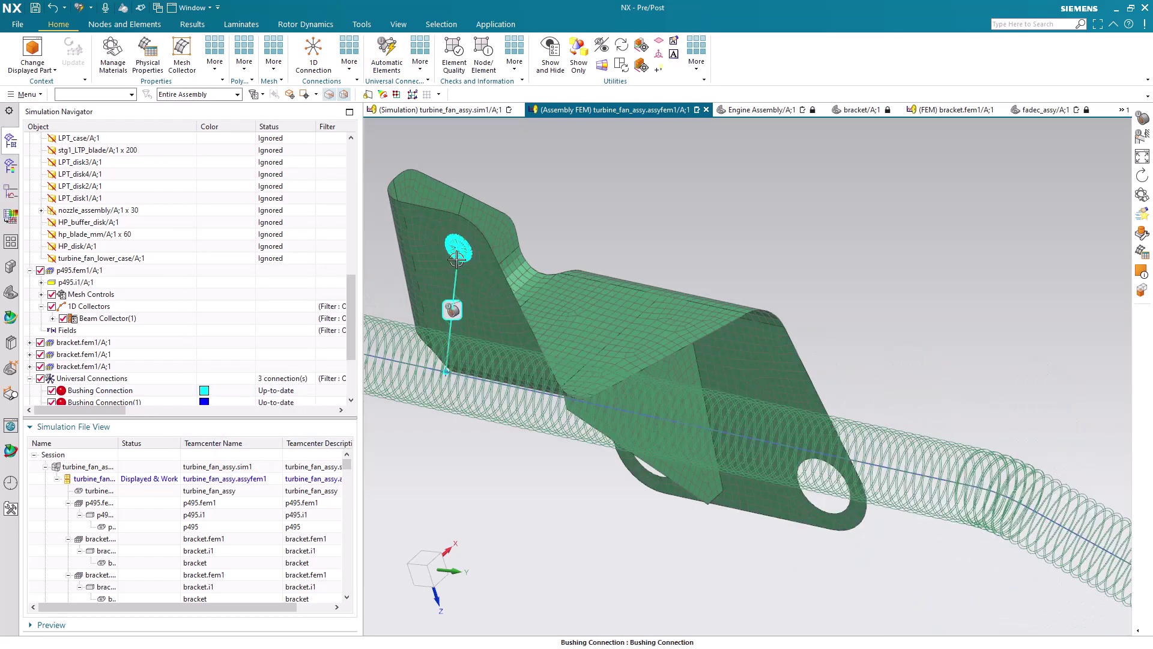
pyautogui.moveTo(420, 272); pyautogui.dragTo(461, 256, button='middle')
pyautogui.scroll(-5, 476, 248)
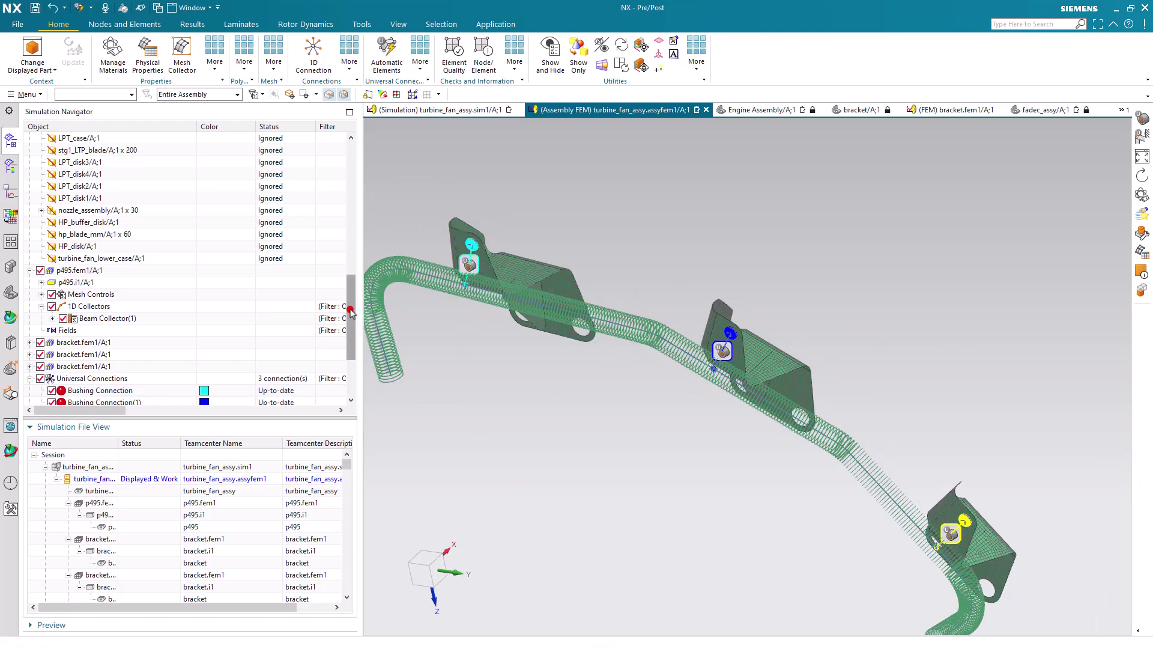
pyautogui.scroll(10, 279, 310)
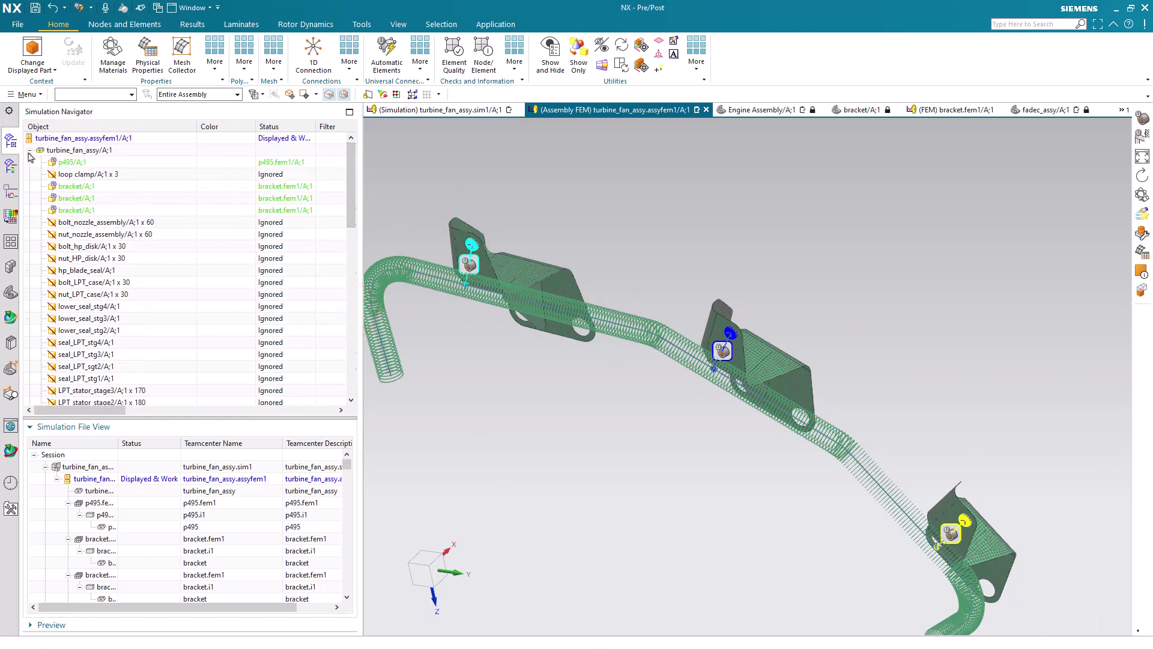
# Auto-resolve the assembly's node and element label conflicts in the Assembly Label Manager and accept the offsets
pyautogui.click(30, 150)
pyautogui.rightClick(81, 139)
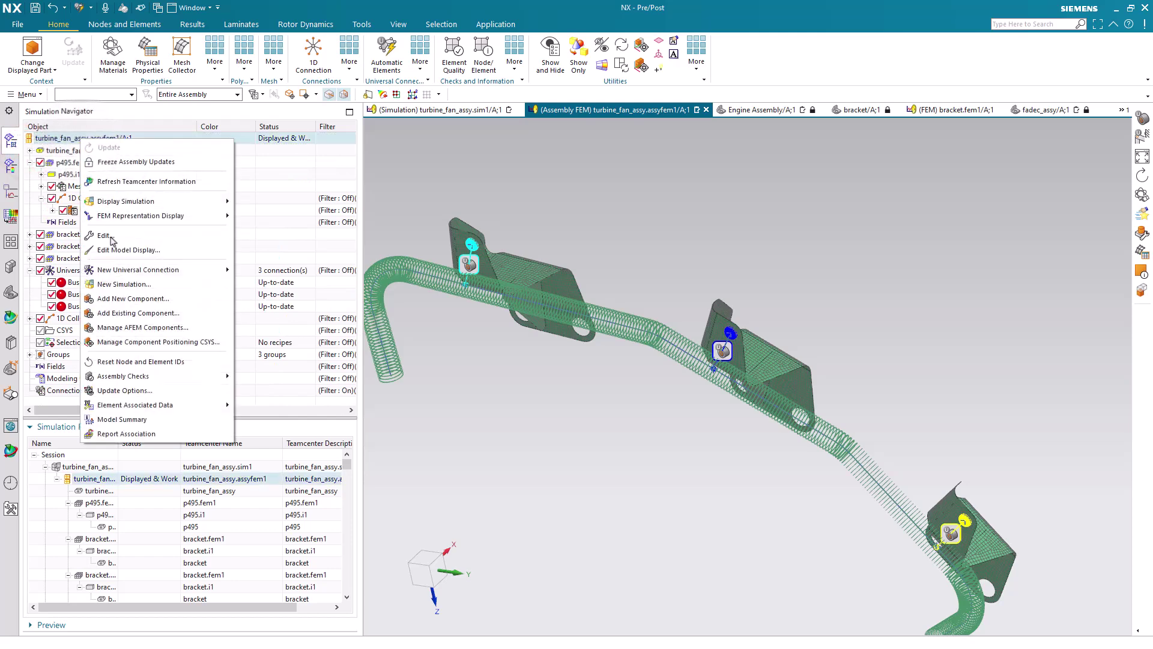
pyautogui.click(162, 376)
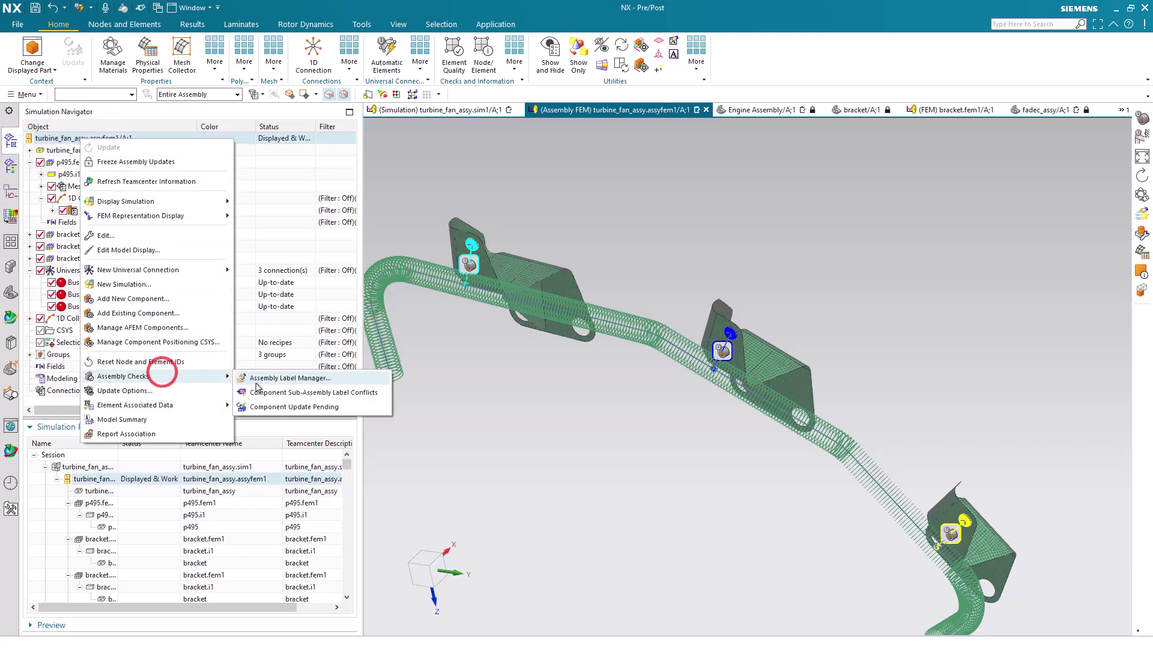
pyautogui.click(270, 379)
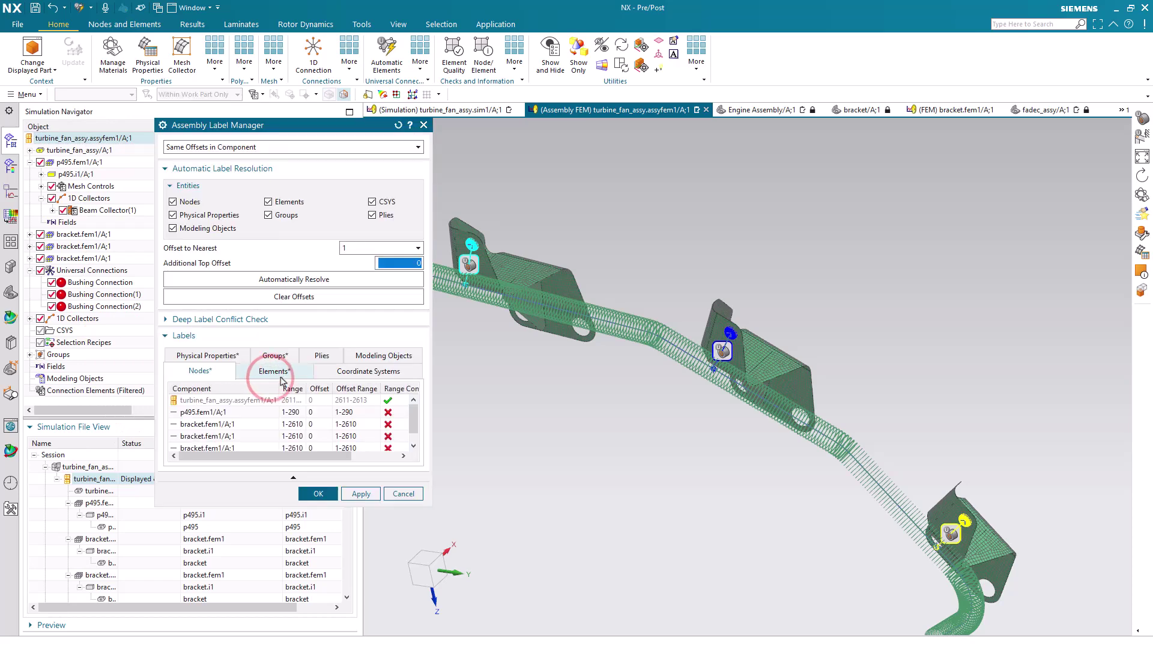
pyautogui.click(287, 279)
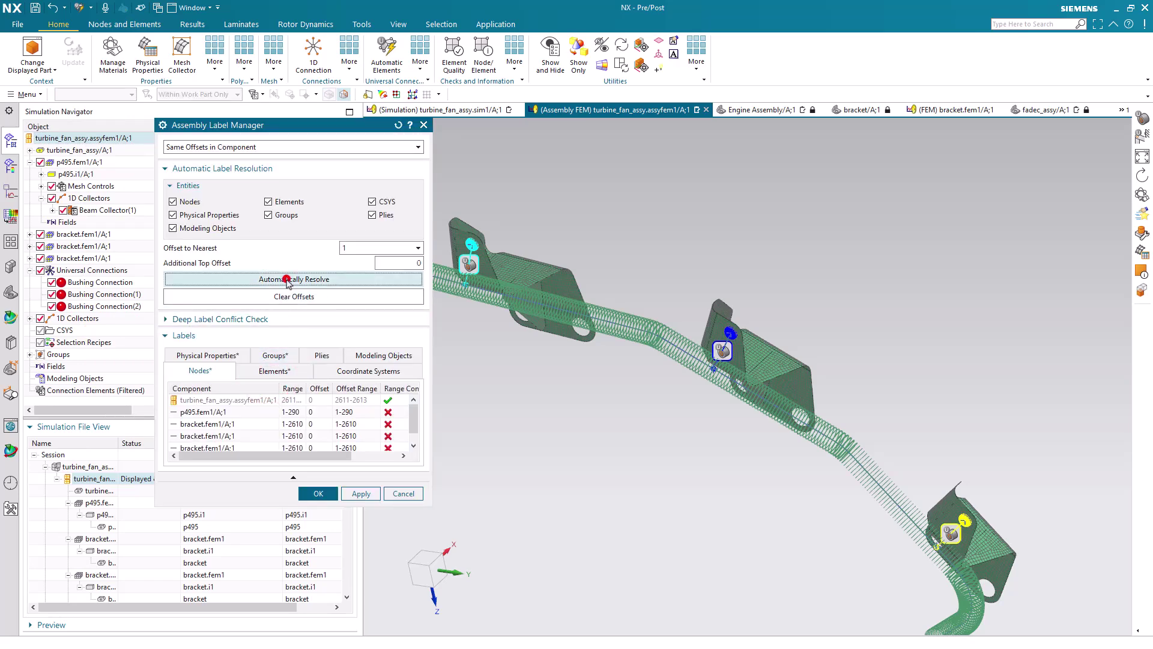
pyautogui.click(318, 493)
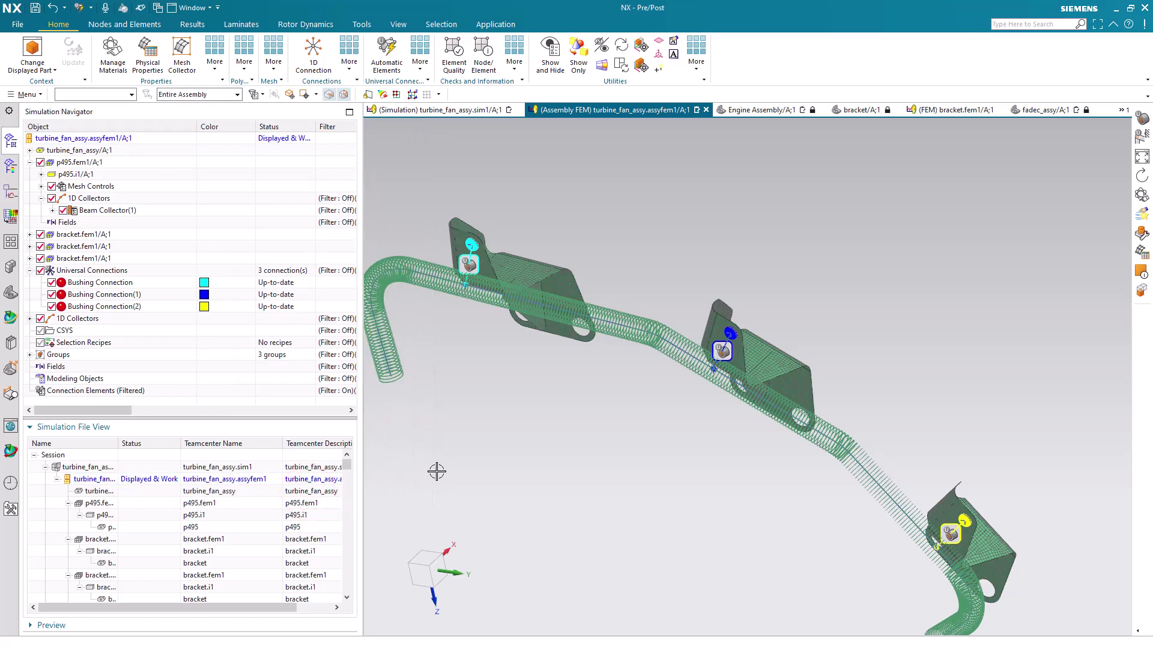
# Open turbine_fan_assy.sim1 and apply a Fixed Constraint to the six bracket bolt-hole edges
pyautogui.doubleClick(94, 468)
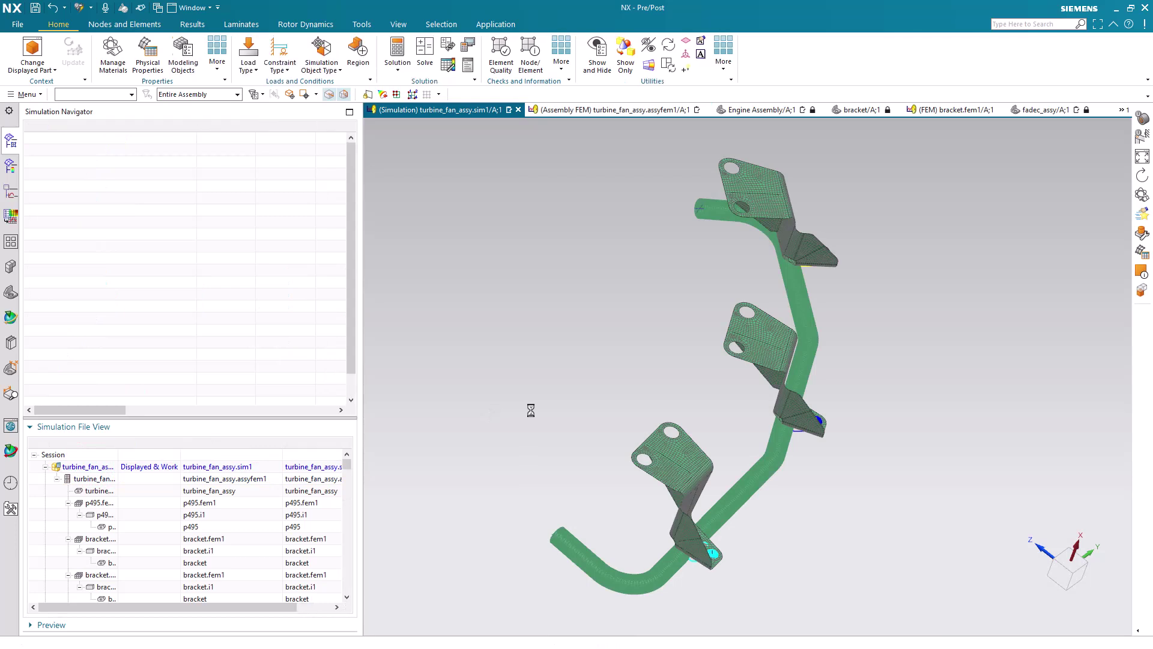
pyautogui.moveTo(545, 411); pyautogui.dragTo(497, 411, button='middle')
pyautogui.click(280, 66)
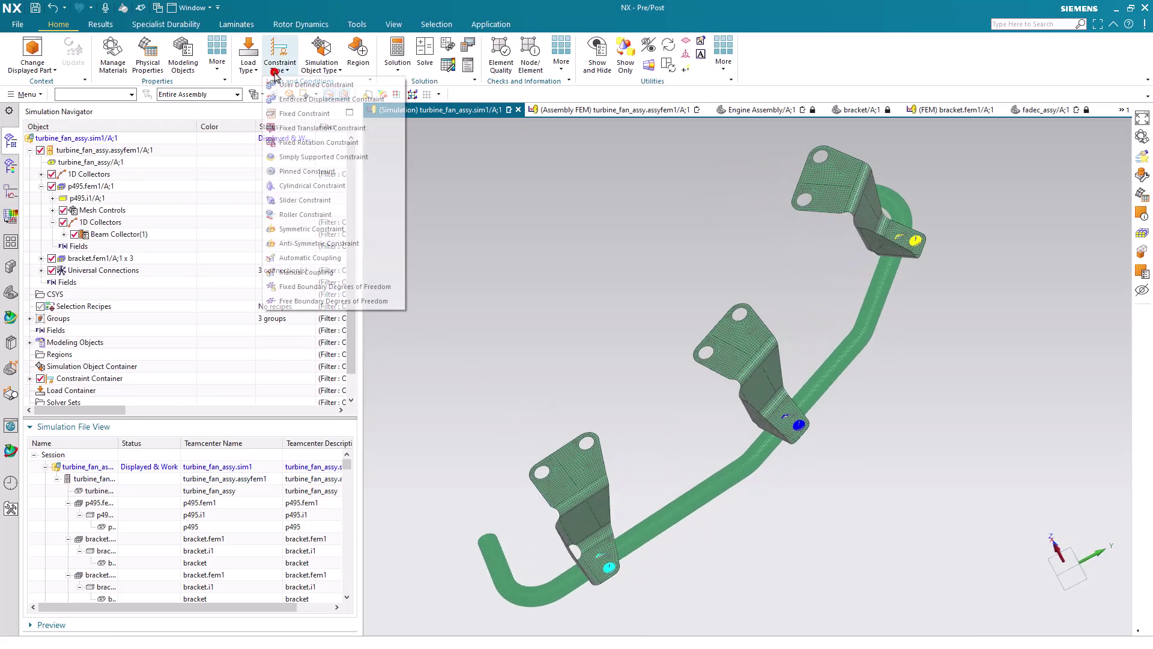
pyautogui.click(290, 114)
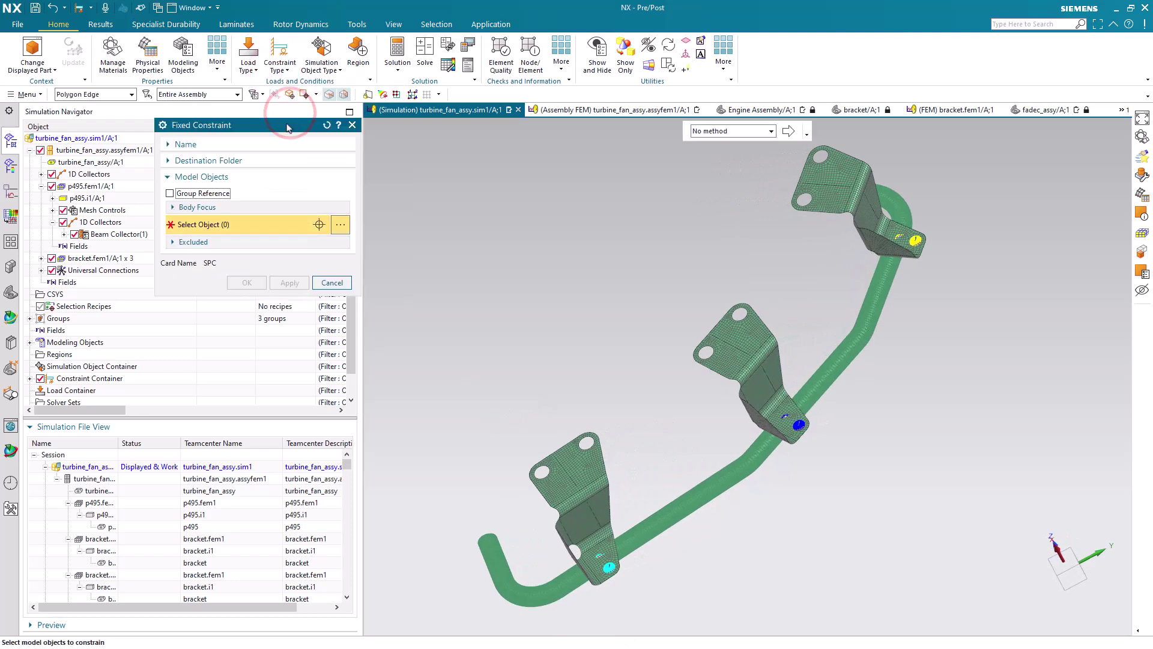
pyautogui.click(820, 163)
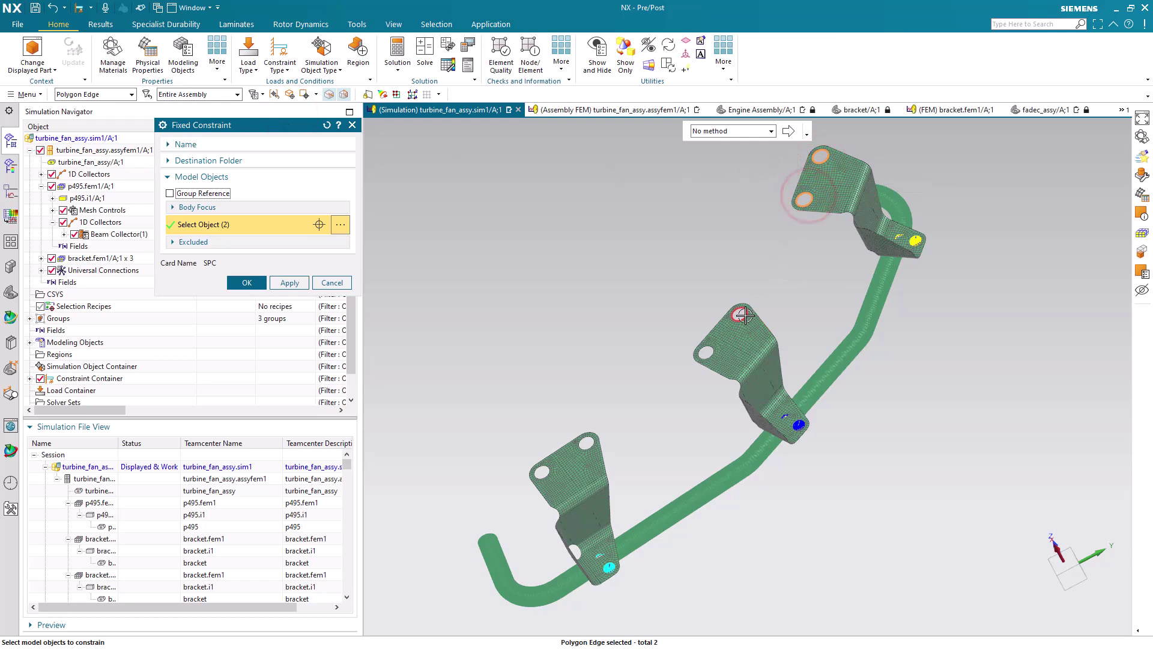
pyautogui.click(706, 351)
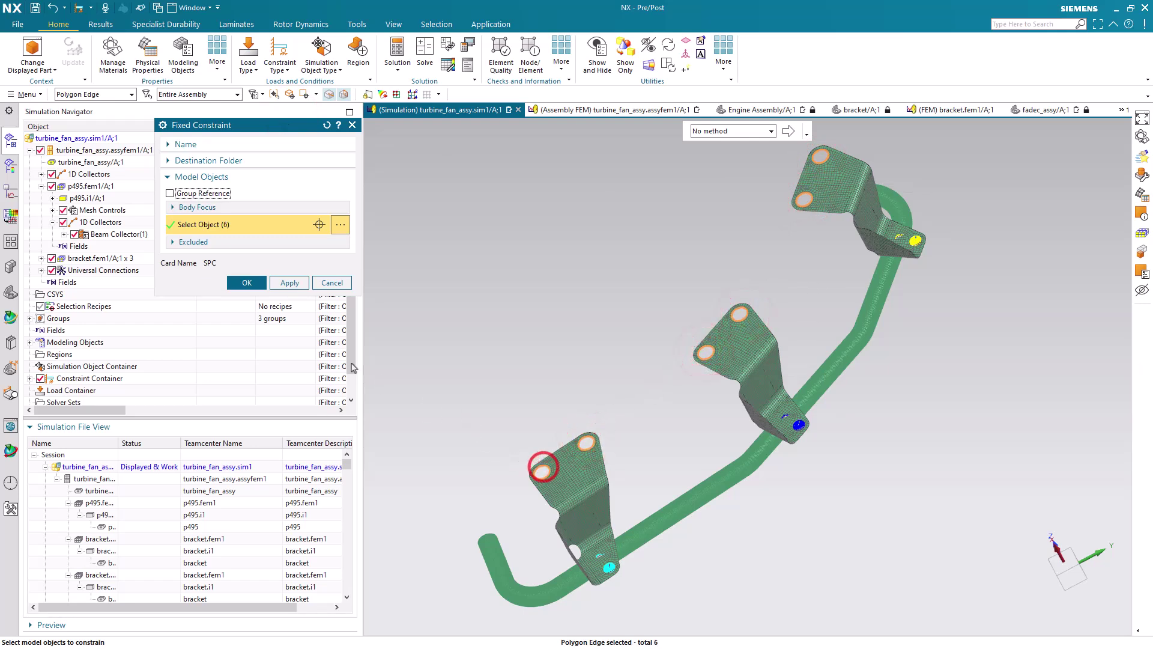
pyautogui.click(250, 282)
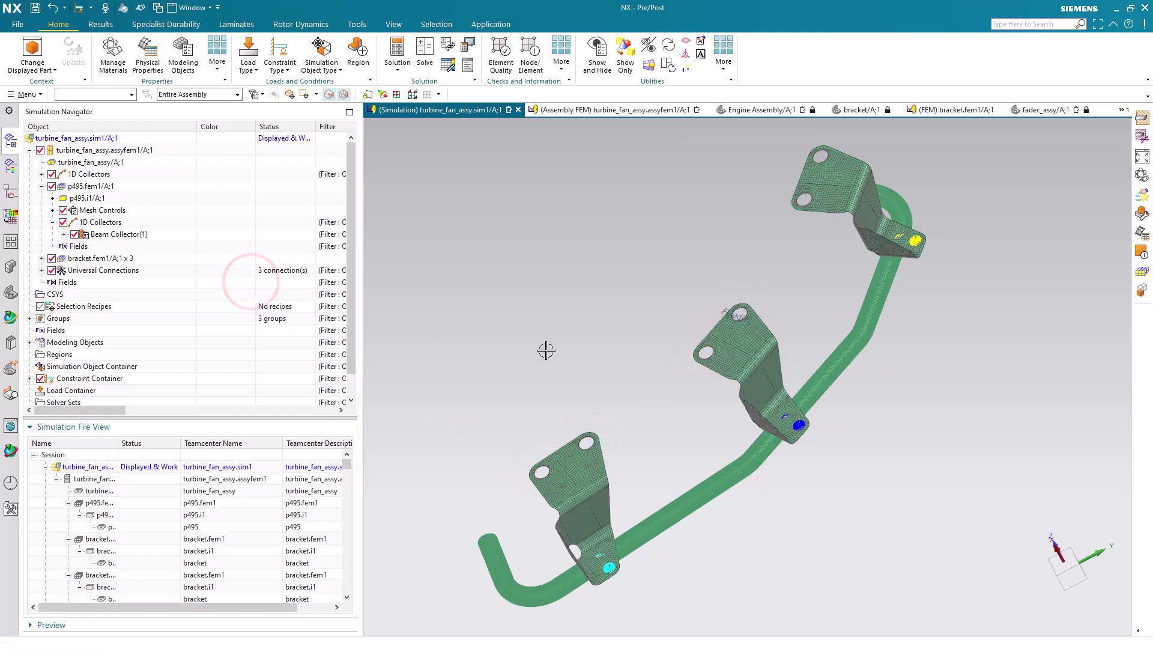
pyautogui.moveTo(558, 353); pyautogui.dragTo(466, 222, button='middle')
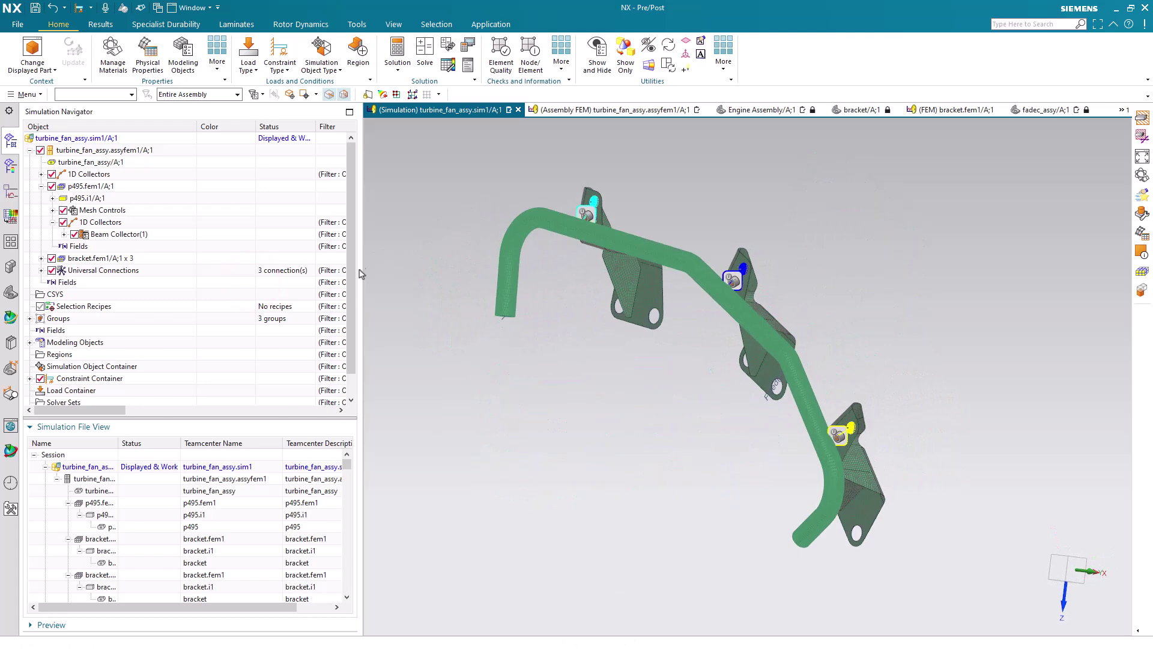
pyautogui.moveTo(352, 264); pyautogui.dragTo(353, 287)
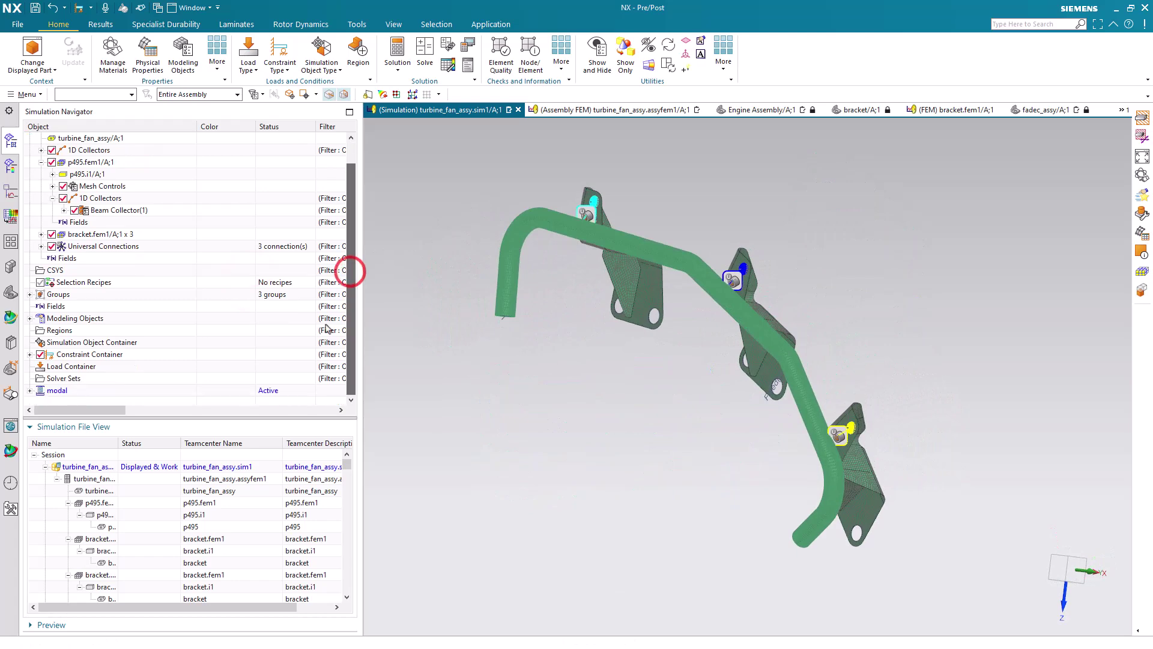
# Solve the modal solution, submitting it to Simcenter Nastran
pyautogui.click(31, 391)
pyautogui.rightClick(60, 330)
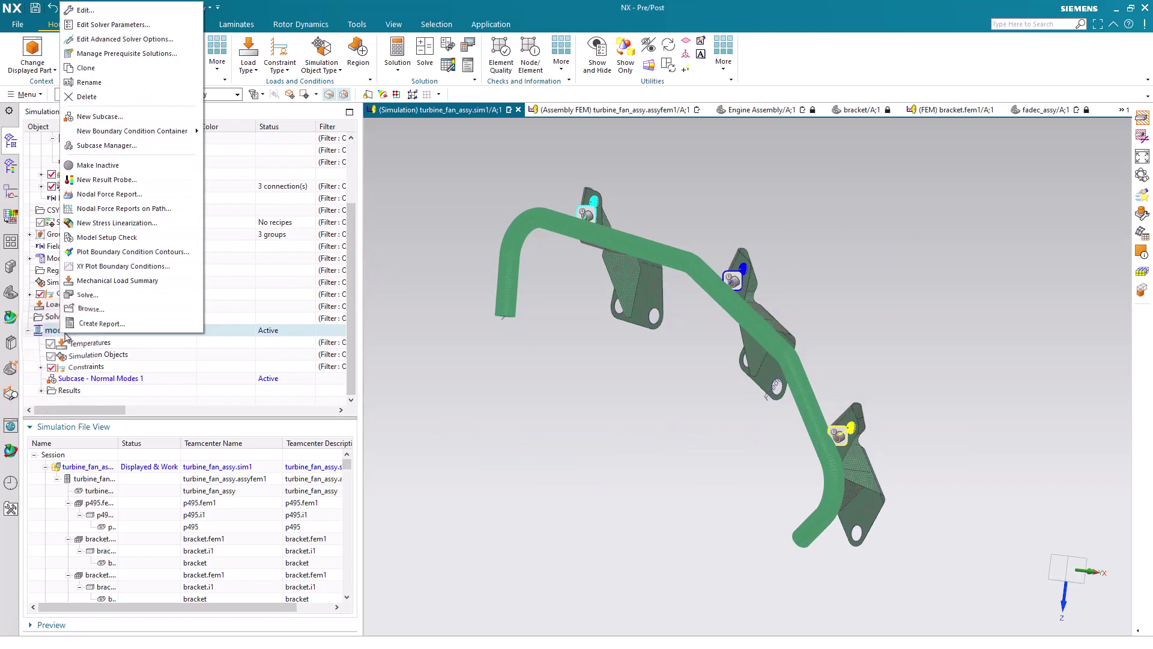
pyautogui.click(114, 296)
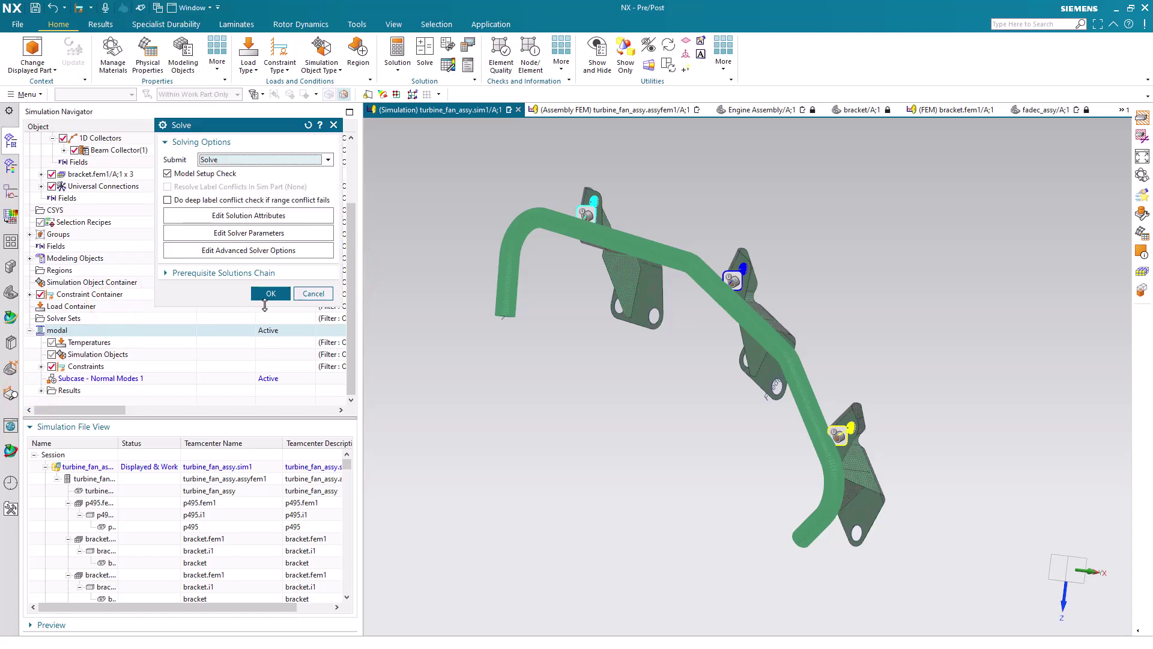
pyautogui.click(271, 294)
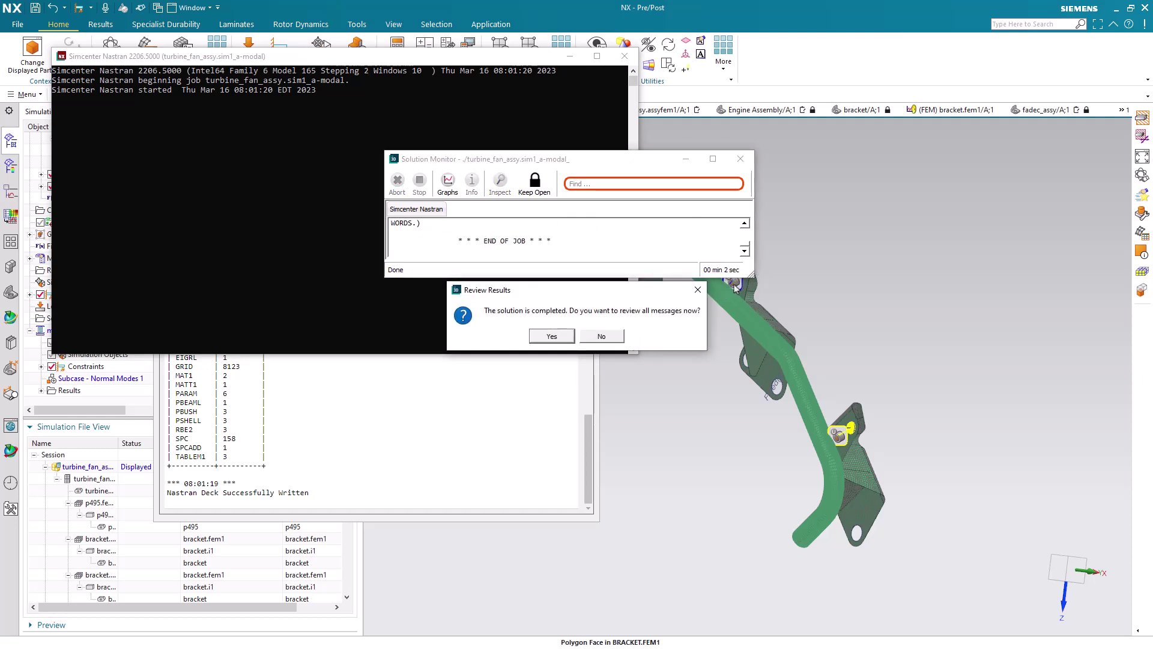
# Decline reviewing results and close the solution monitor and information windows
pyautogui.click(599, 335)
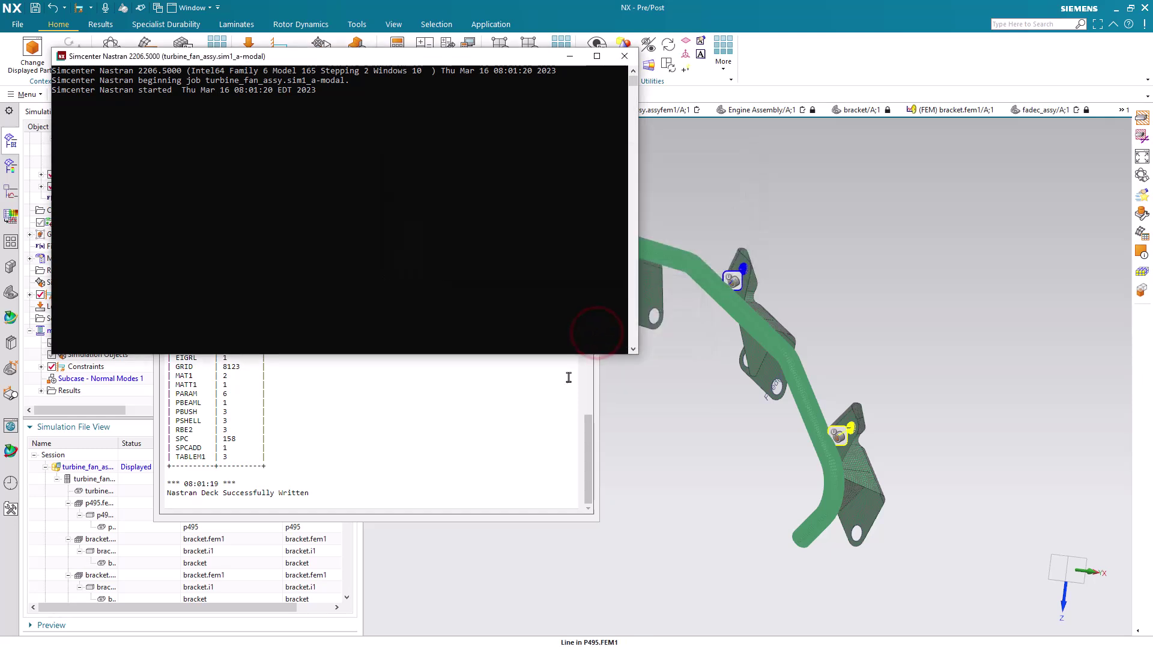
pyautogui.click(539, 408)
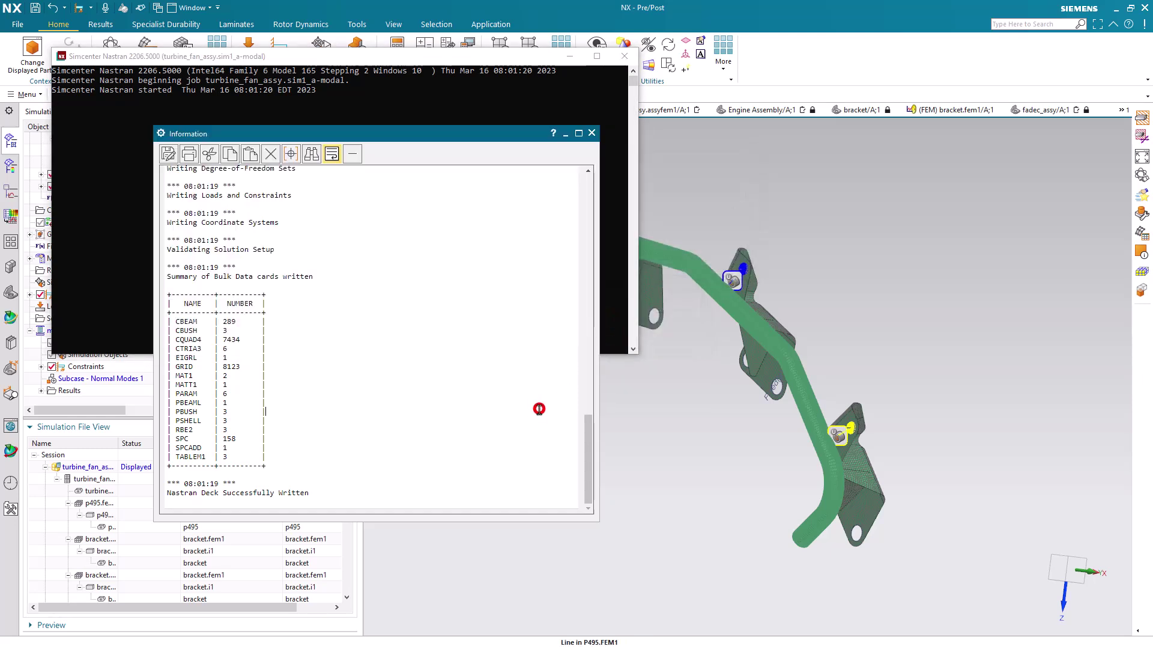
pyautogui.click(591, 133)
pyautogui.click(486, 317)
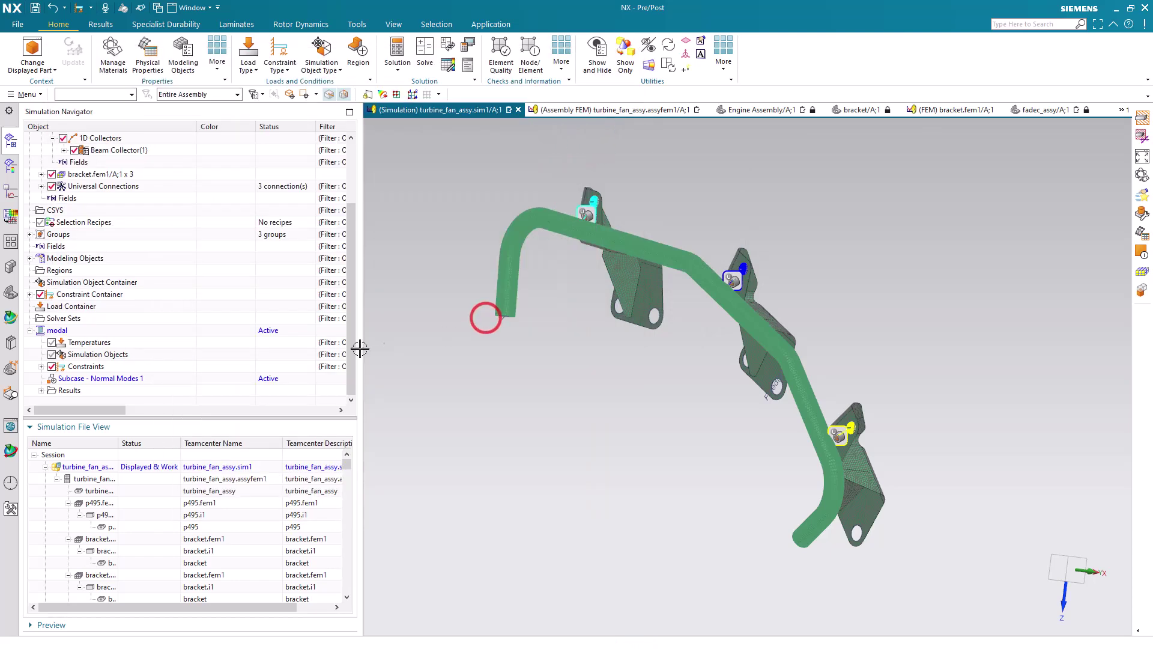
# Open the Structural results and plot Mode 1 Displacement - Nodal at 365.92 Hz
pyautogui.click(42, 391)
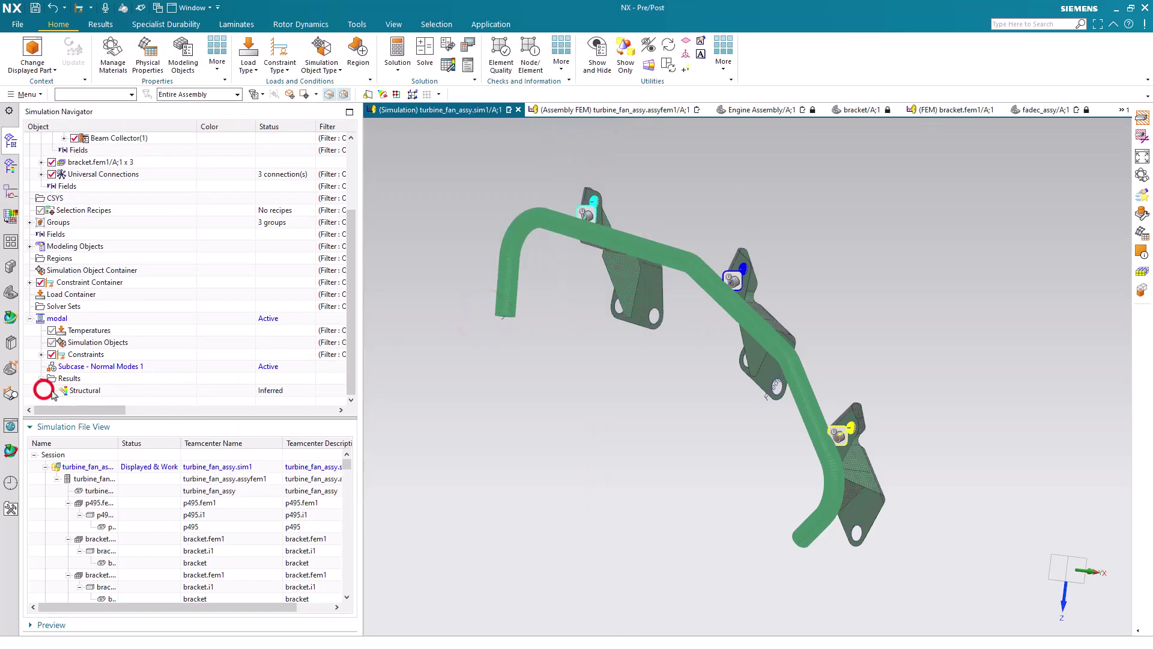
pyautogui.doubleClick(92, 391)
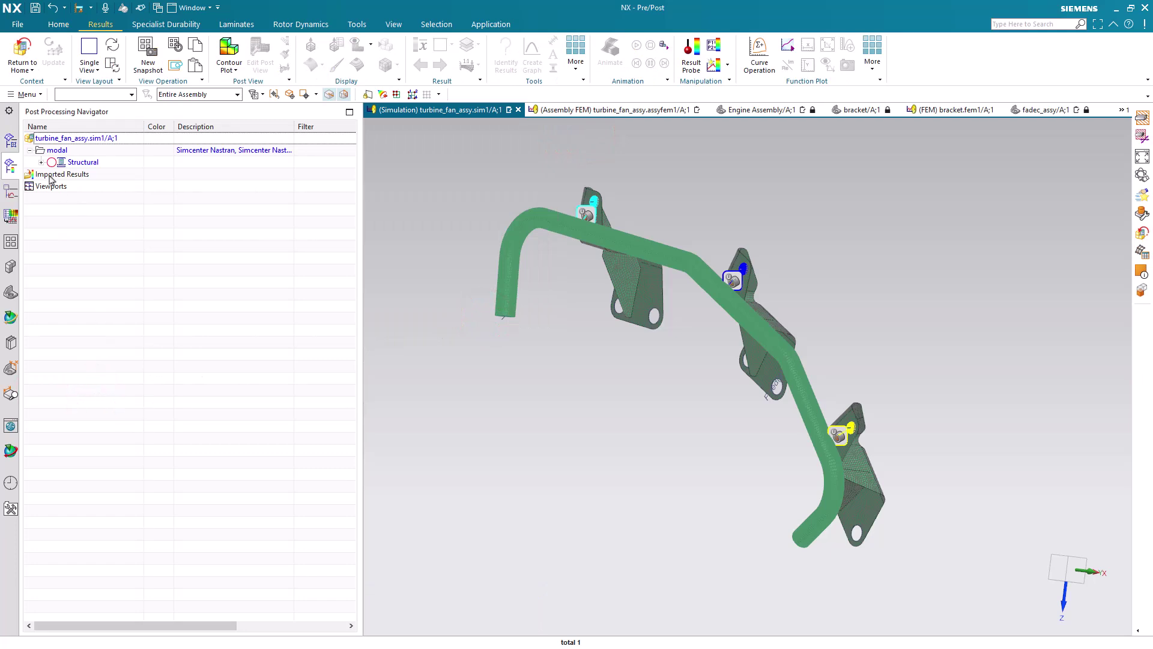
pyautogui.click(41, 163)
pyautogui.click(53, 174)
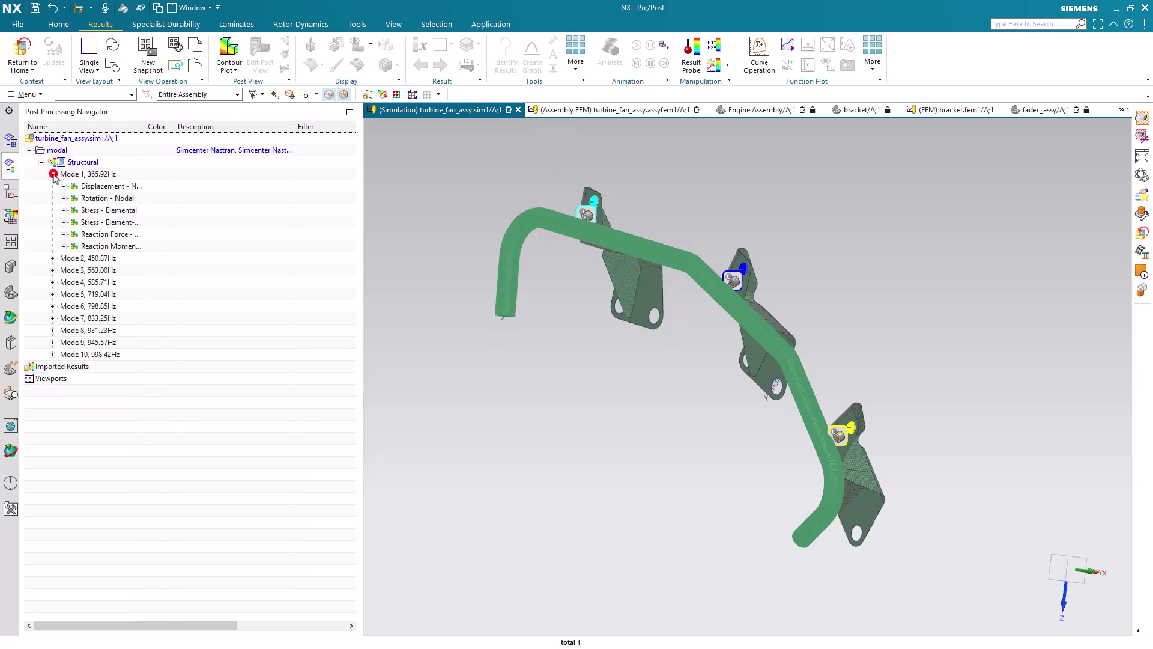
pyautogui.doubleClick(102, 186)
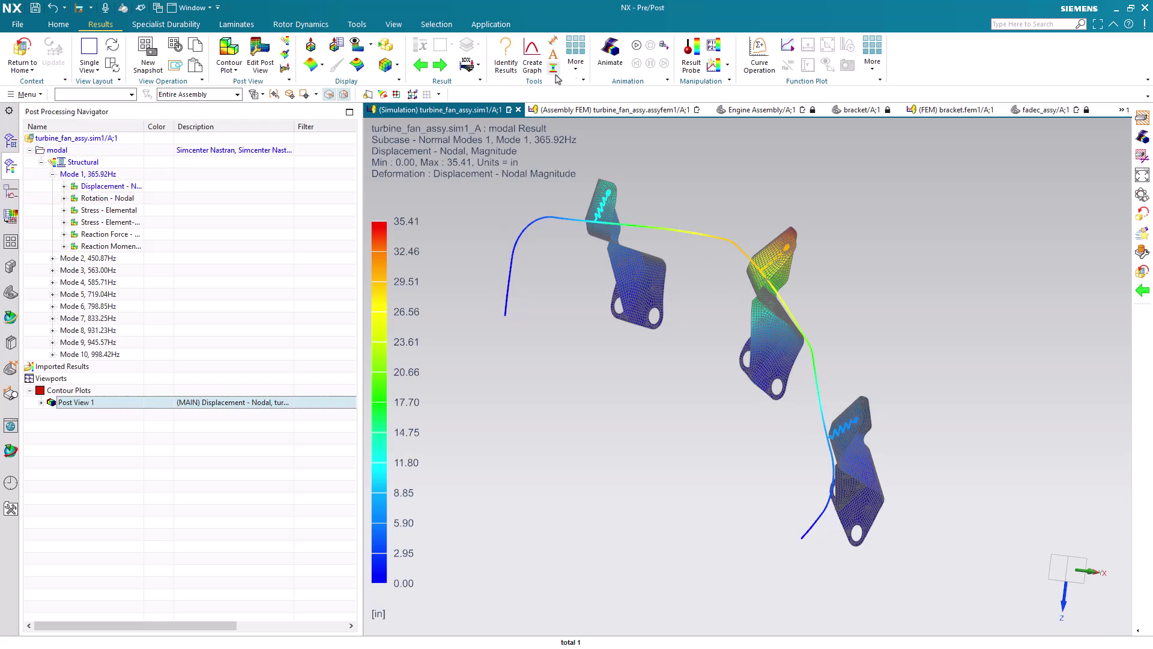
# Play a Modal-style Mode 1 animation with 55 frames, full cycle and 0 frame delay
pyautogui.click(610, 57)
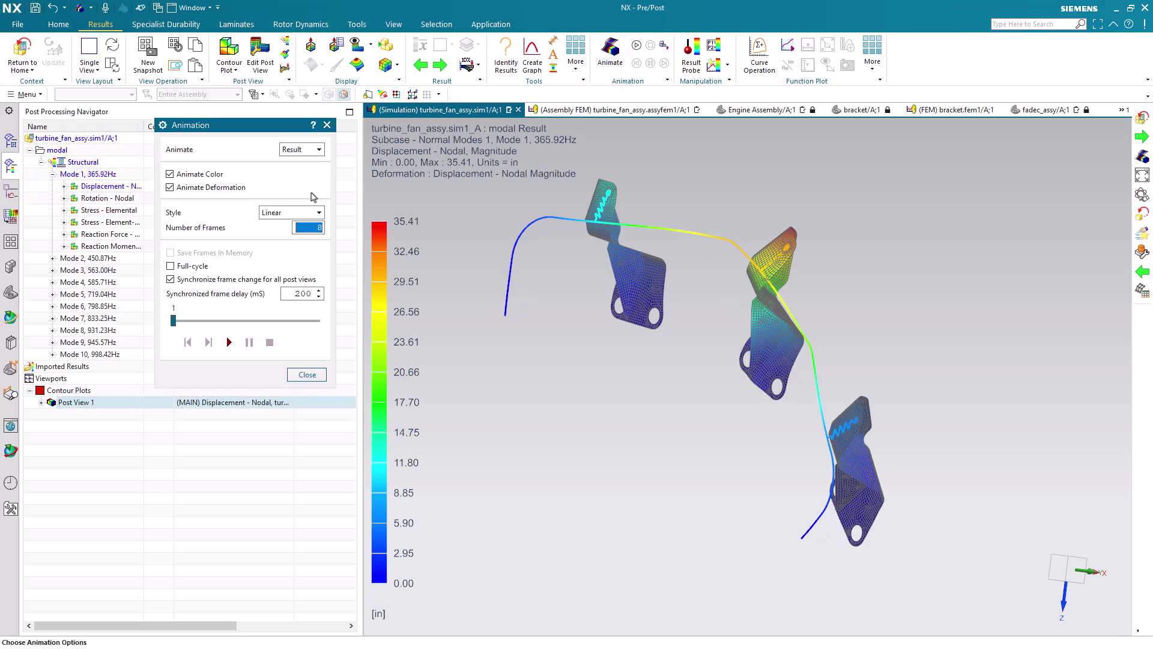
pyautogui.click(300, 213)
pyautogui.click(287, 232)
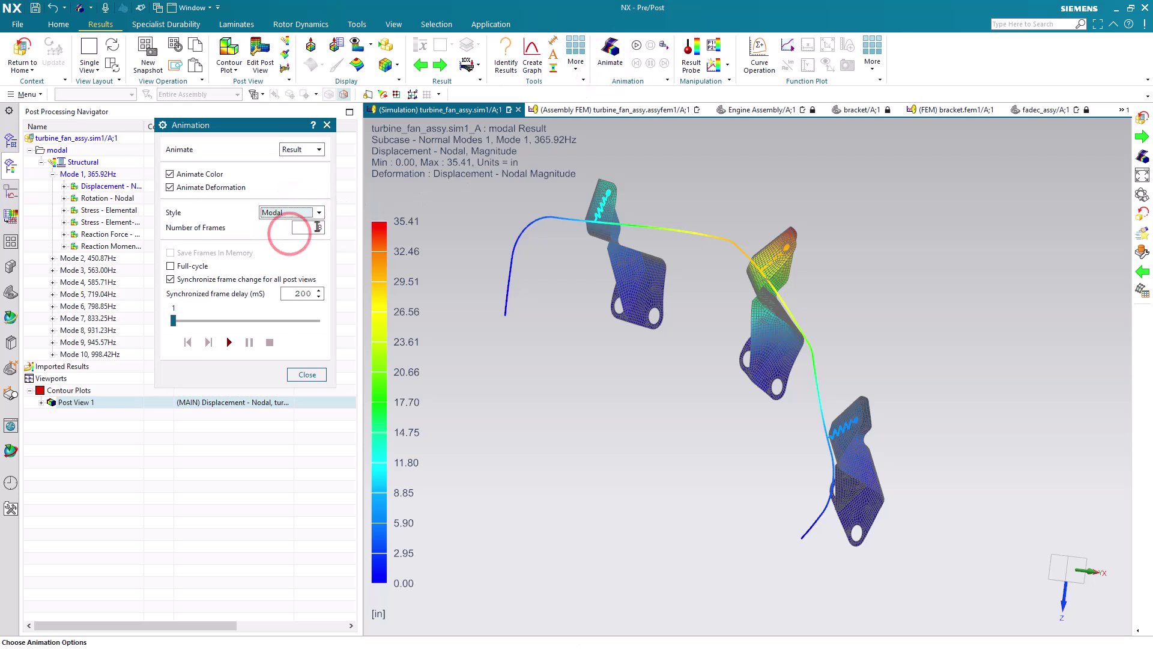
pyautogui.click(317, 227)
pyautogui.write('55')
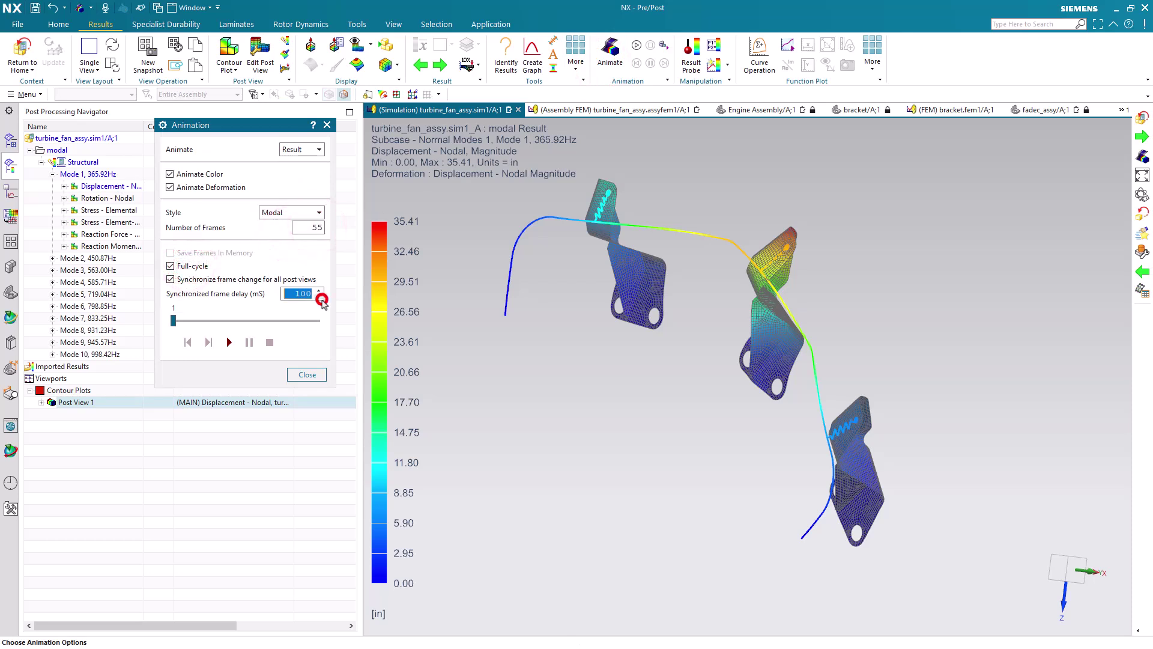
pyautogui.click(322, 298)
pyautogui.click(228, 341)
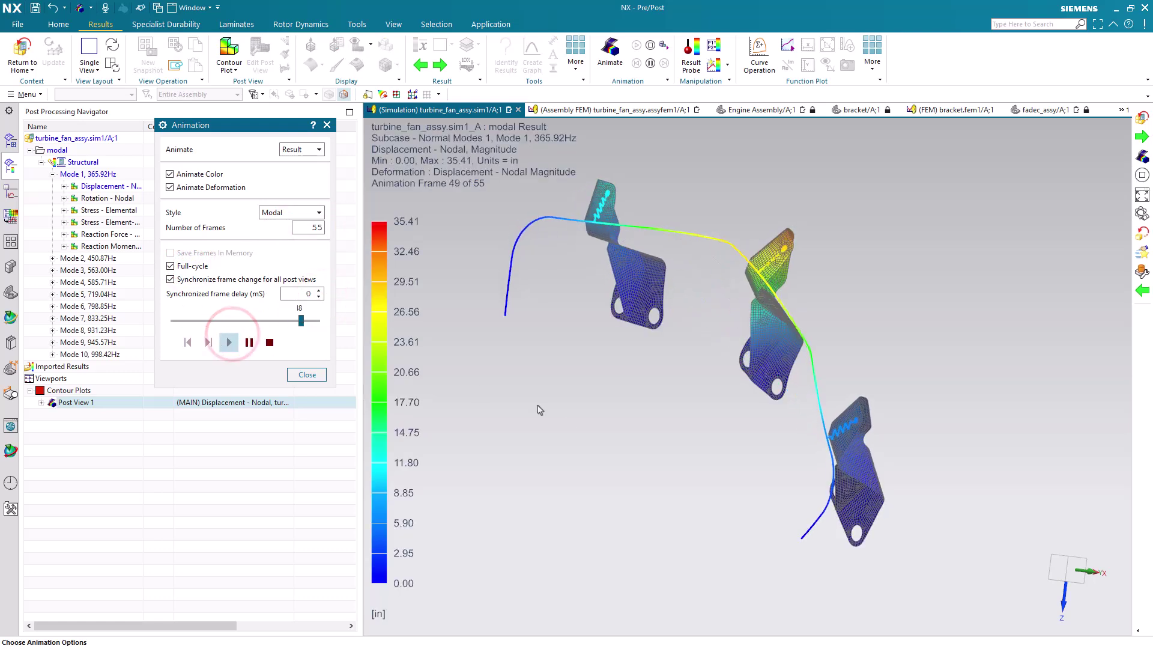
pyautogui.moveTo(640, 442); pyautogui.dragTo(613, 445, button='middle')
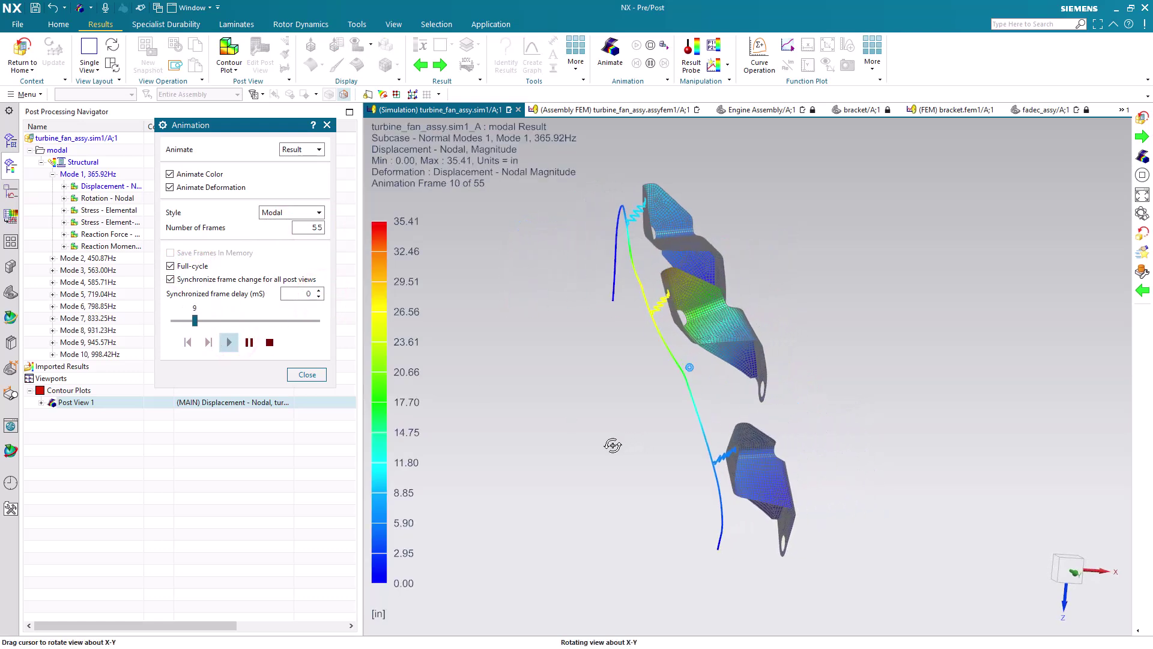